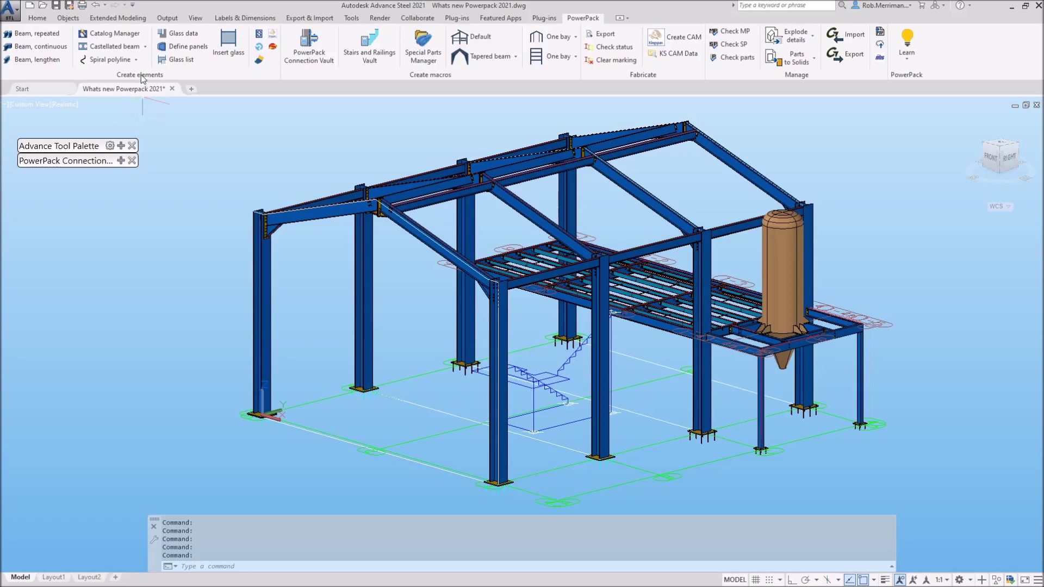
# Step: Run the PowerPack GTCX (Graitec Exchange) import into the portal-frame model until it reports Done
pyautogui.click(431, 80)
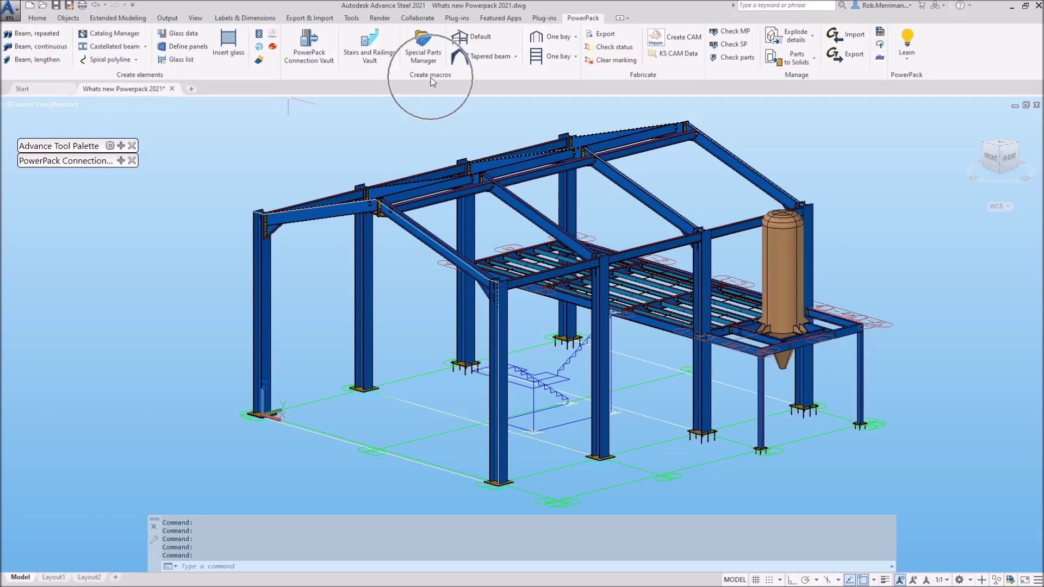
pyautogui.click(653, 79)
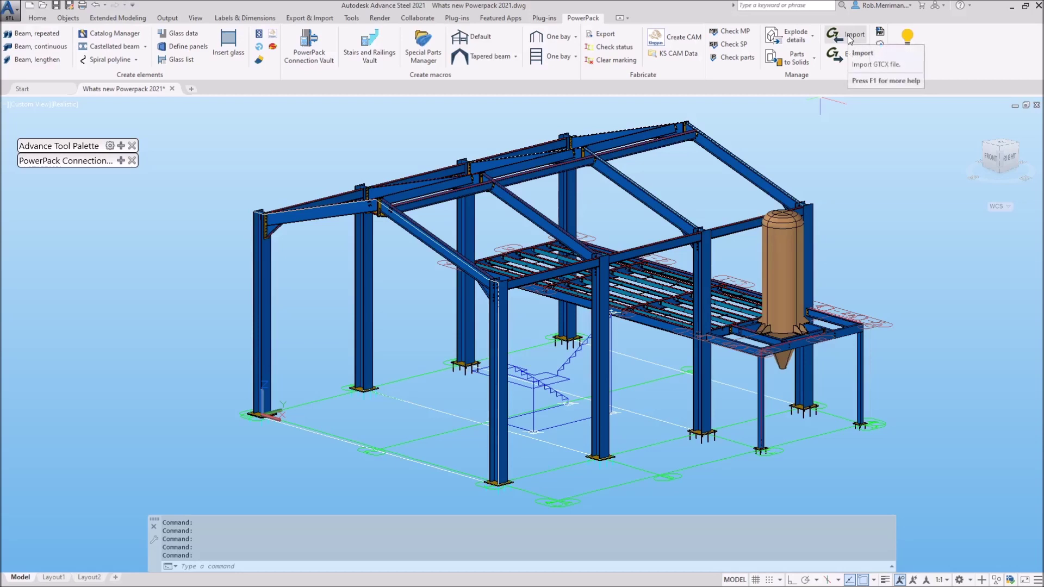
pyautogui.click(847, 35)
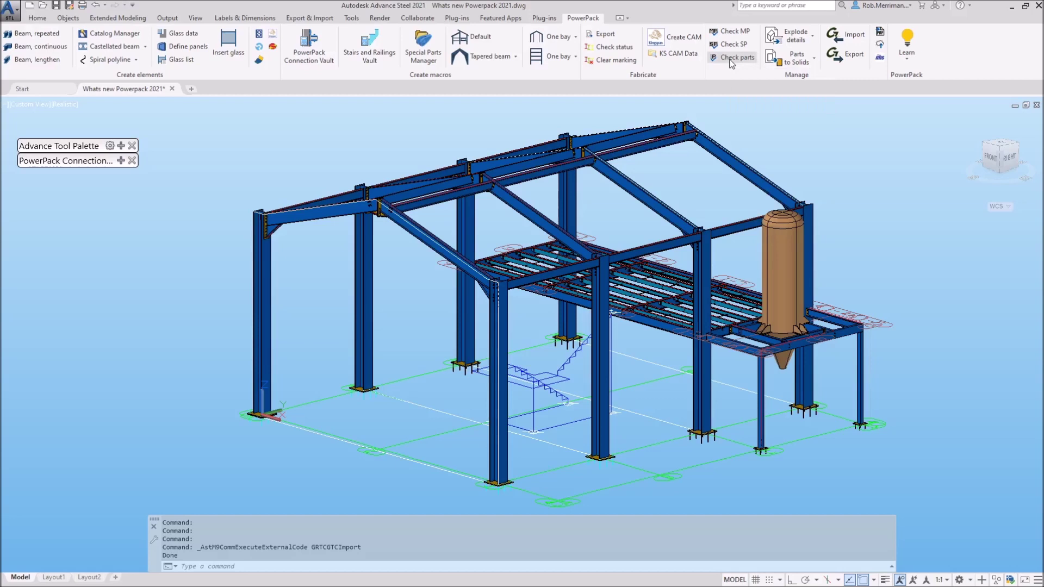
# Step: Run the check for parts without machining, which flags 55 parts
pyautogui.click(731, 61)
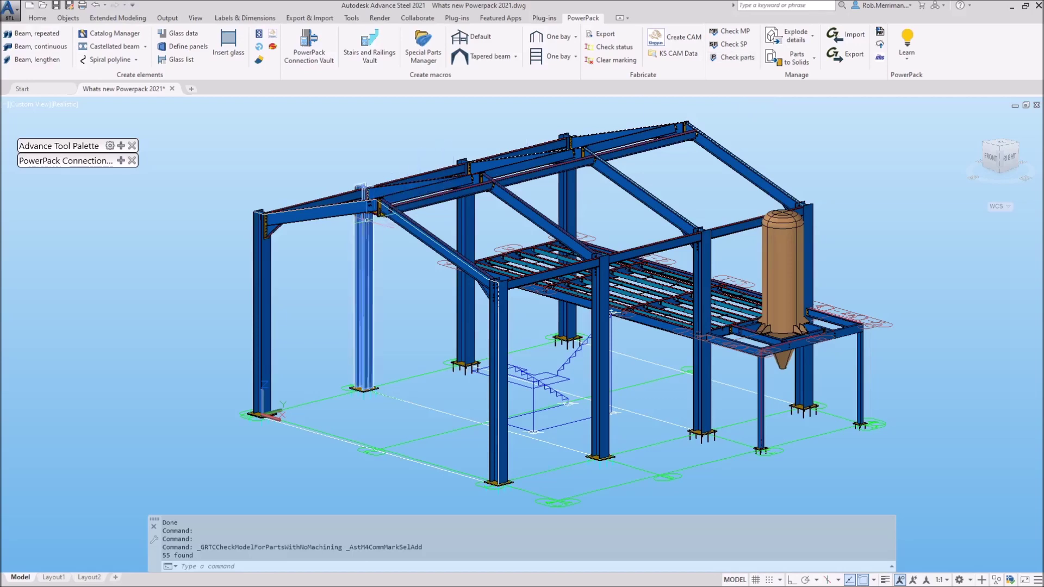
pyautogui.scroll(5, 365, 220)
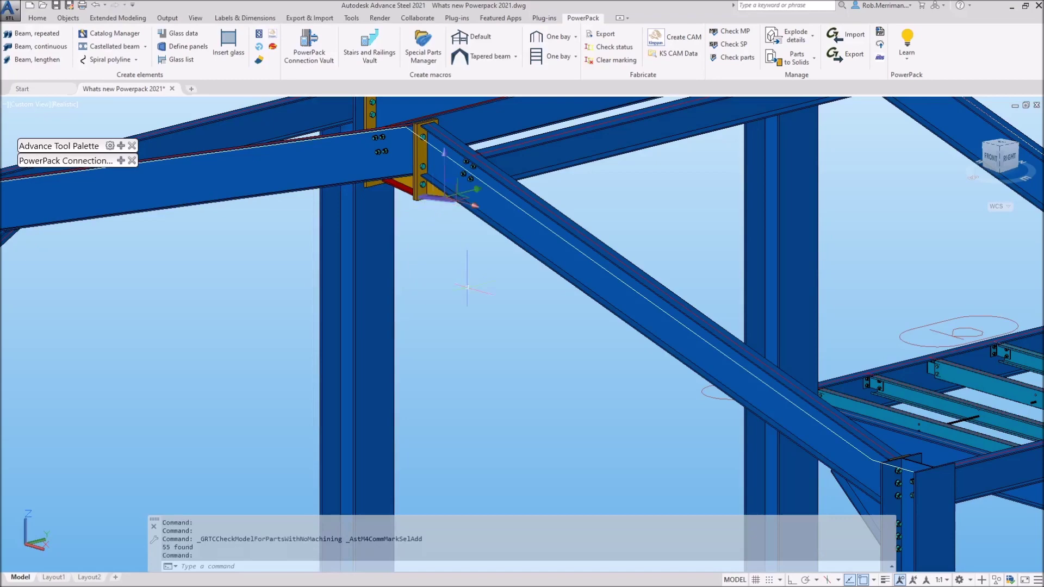
pyautogui.scroll(3, 438, 199)
# Step: Inspect the flagged plate's user attributes, close its properties and reframe the whole model
pyautogui.doubleClick(440, 198)
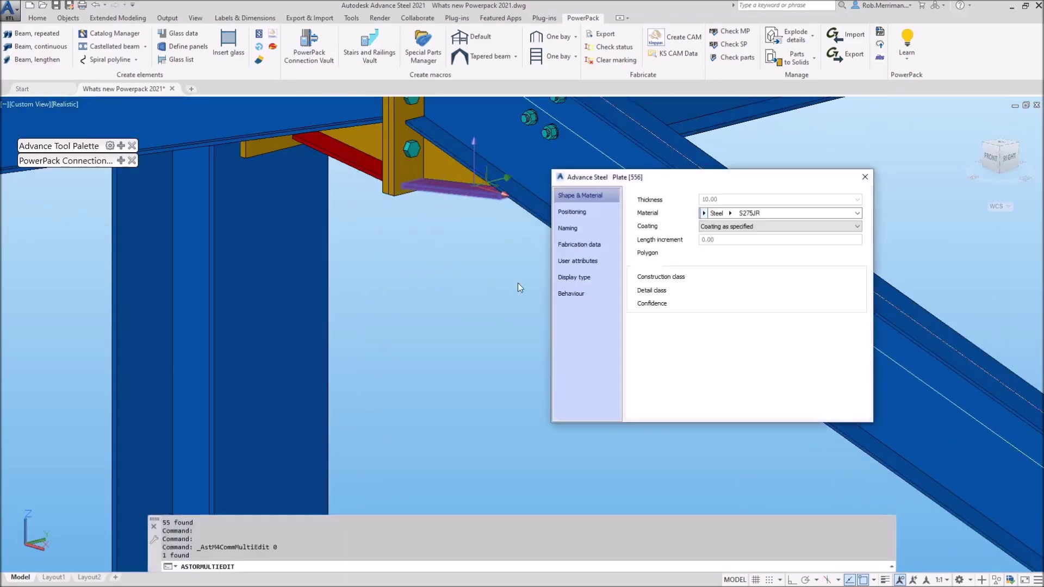
pyautogui.click(579, 262)
pyautogui.press('Escape')
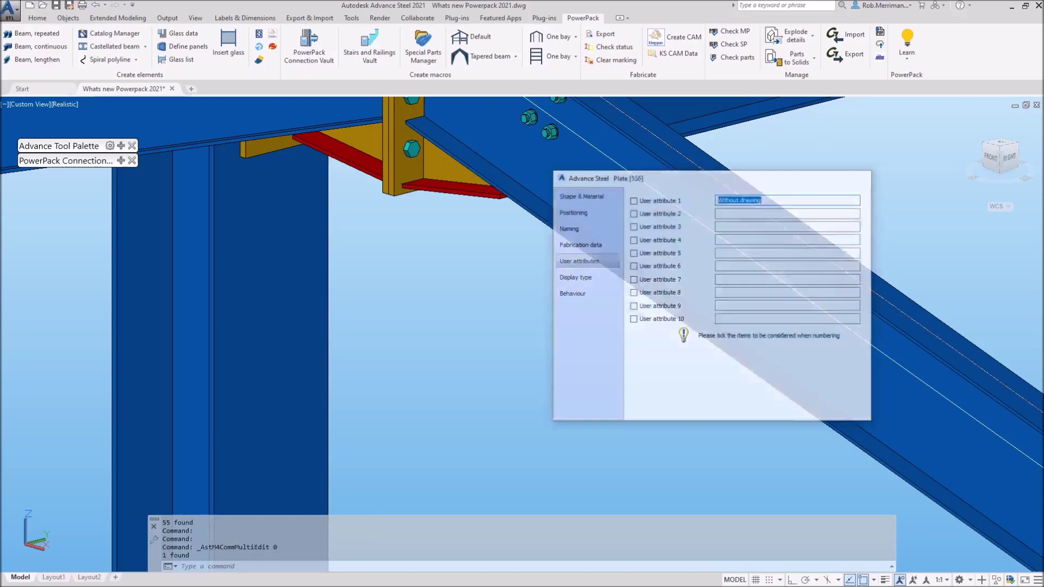
pyautogui.scroll(-8, 492, 228)
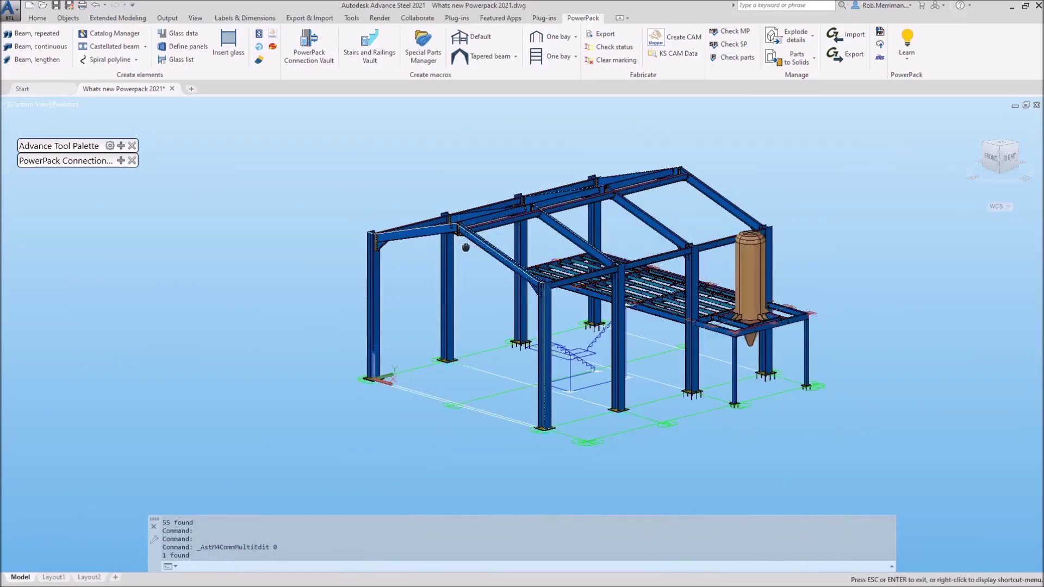
pyautogui.moveTo(460, 233); pyautogui.dragTo(416, 228, button='middle')
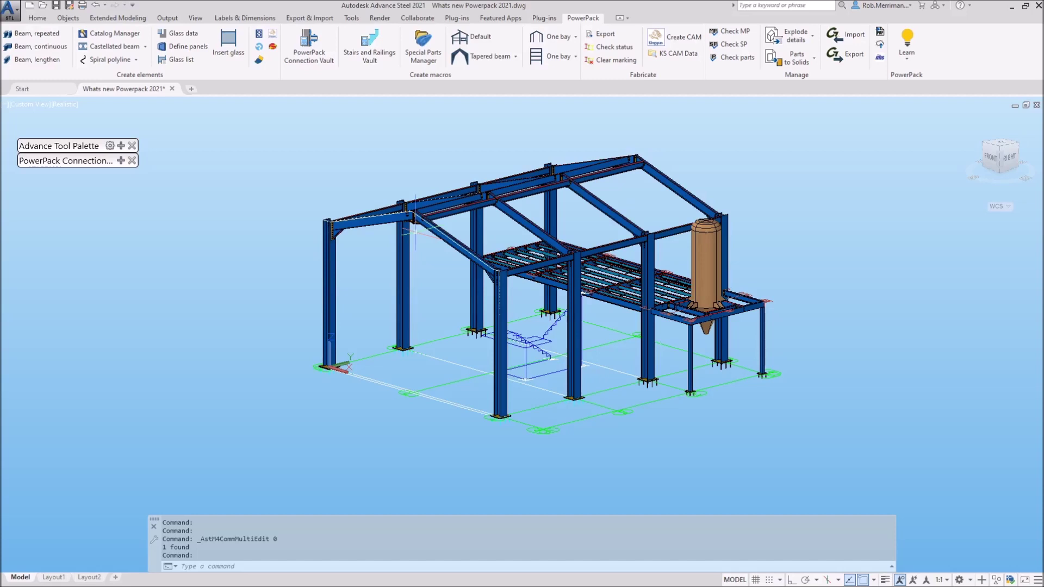
pyautogui.click(675, 37)
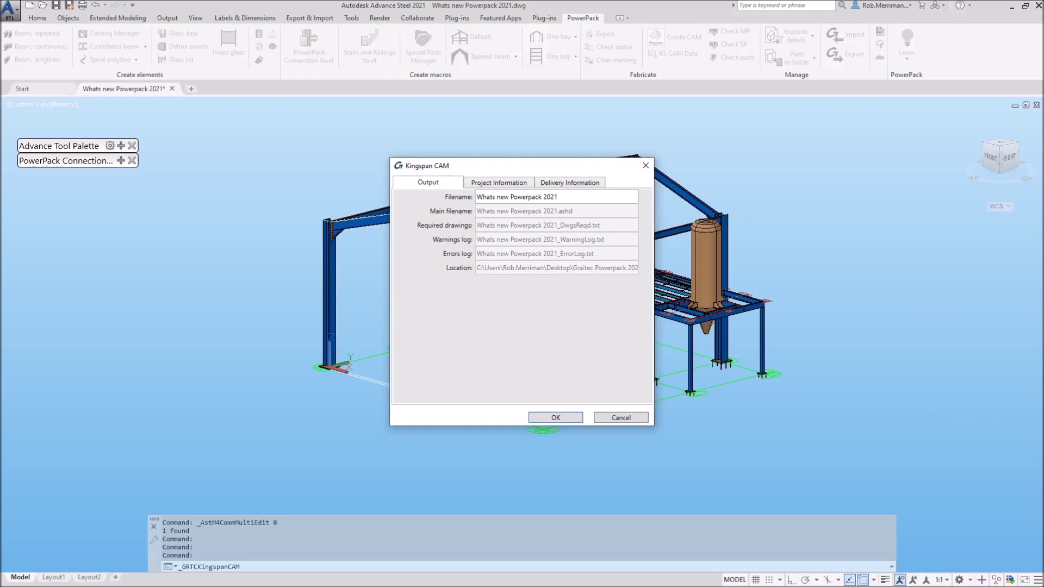
pyautogui.click(620, 418)
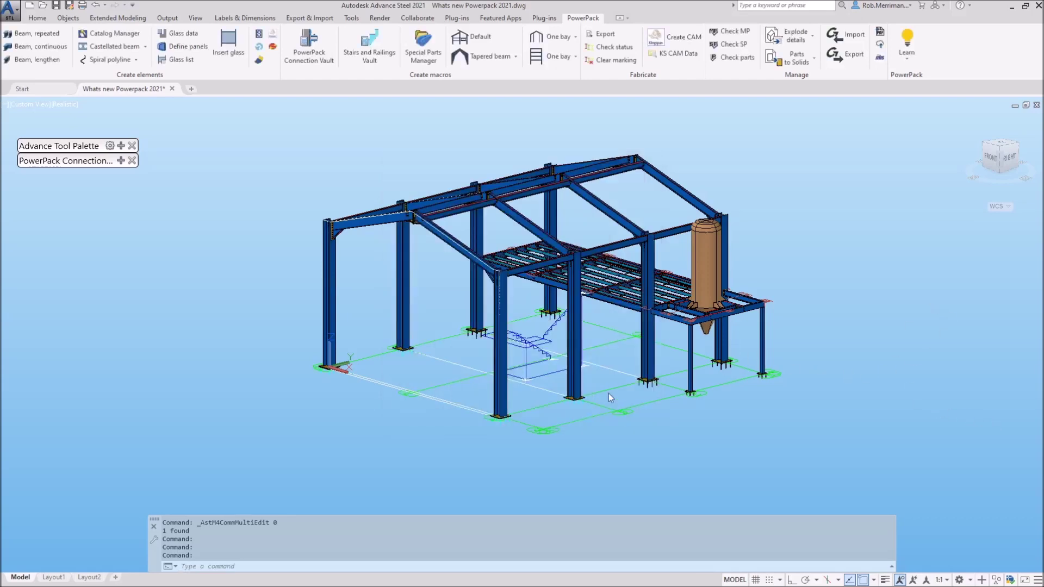
# Step: From the Home tab, browse Drawing Processes to the Cold Rolled details, then close the palette
pyautogui.click(37, 17)
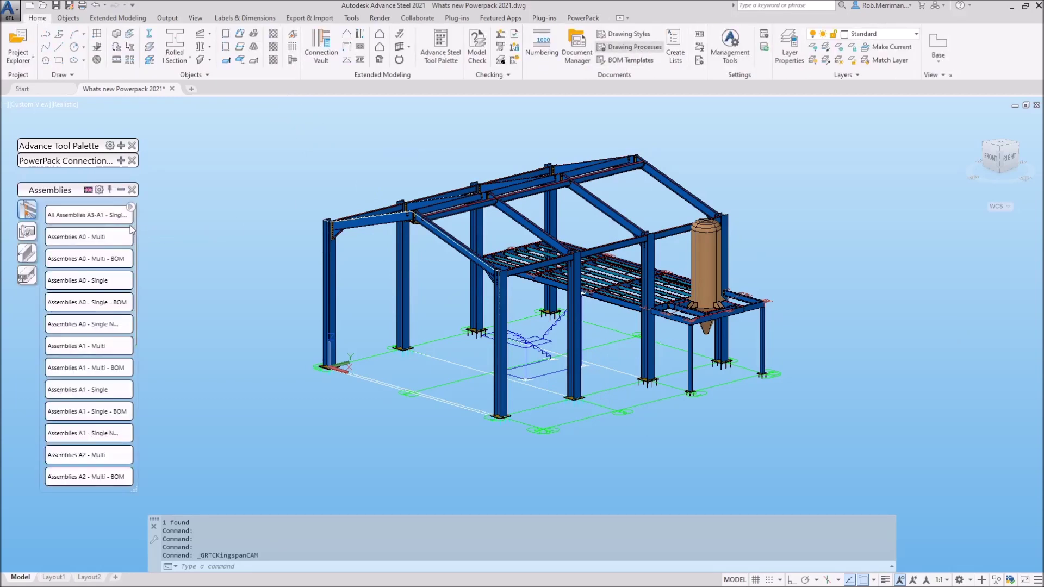
pyautogui.click(88, 190)
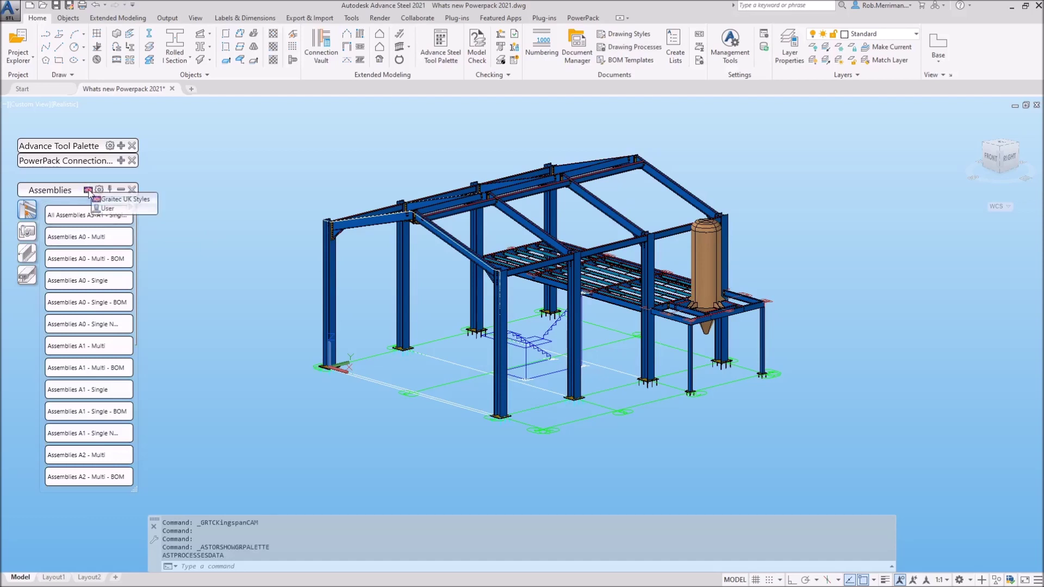
pyautogui.click(114, 200)
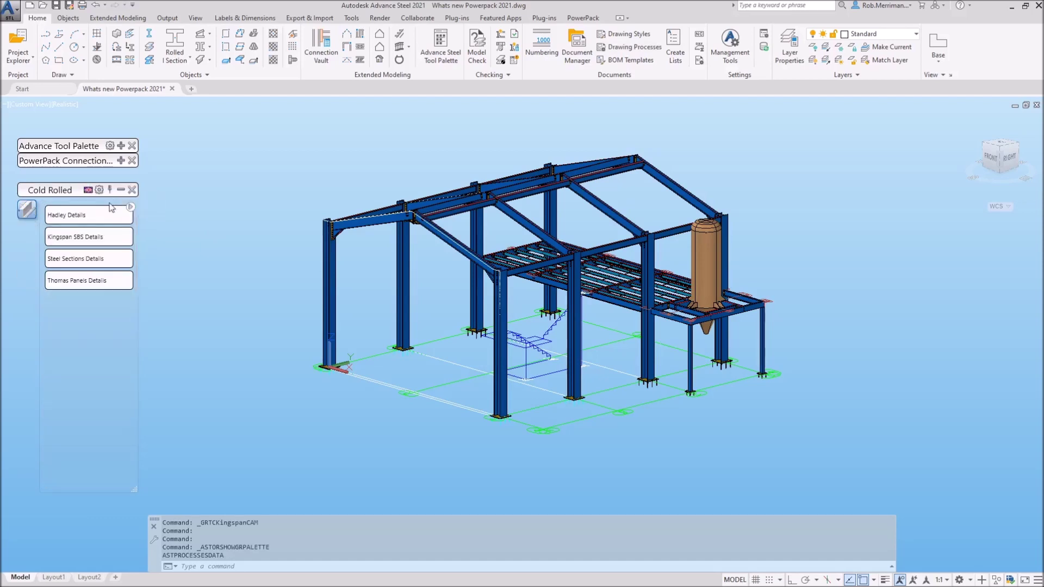
pyautogui.click(107, 243)
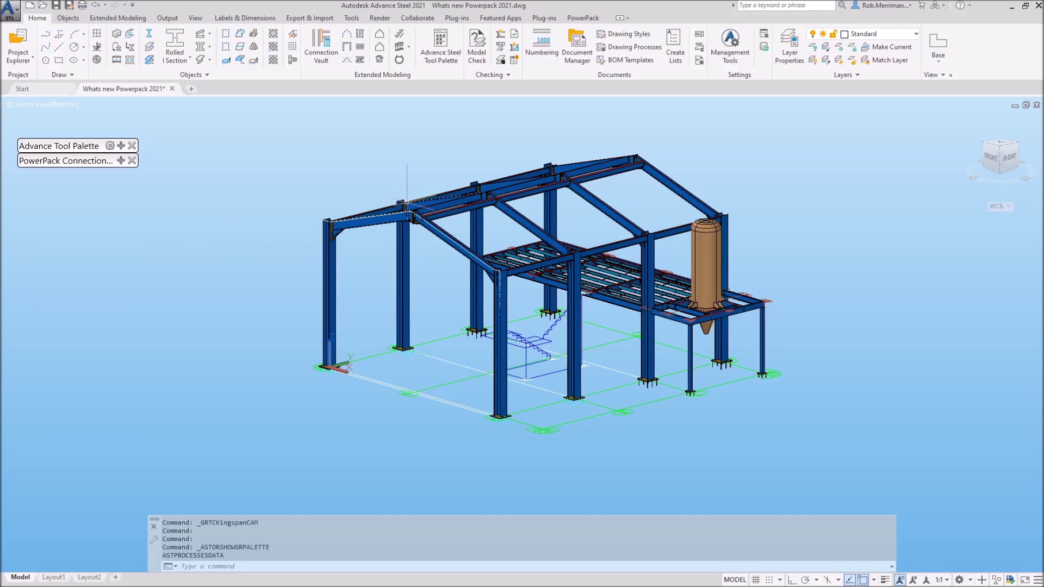
# Step: Browse GRAITEC on Web's News, FAQs page, close it, and open the Stairs and Railings vault
pyautogui.click(590, 19)
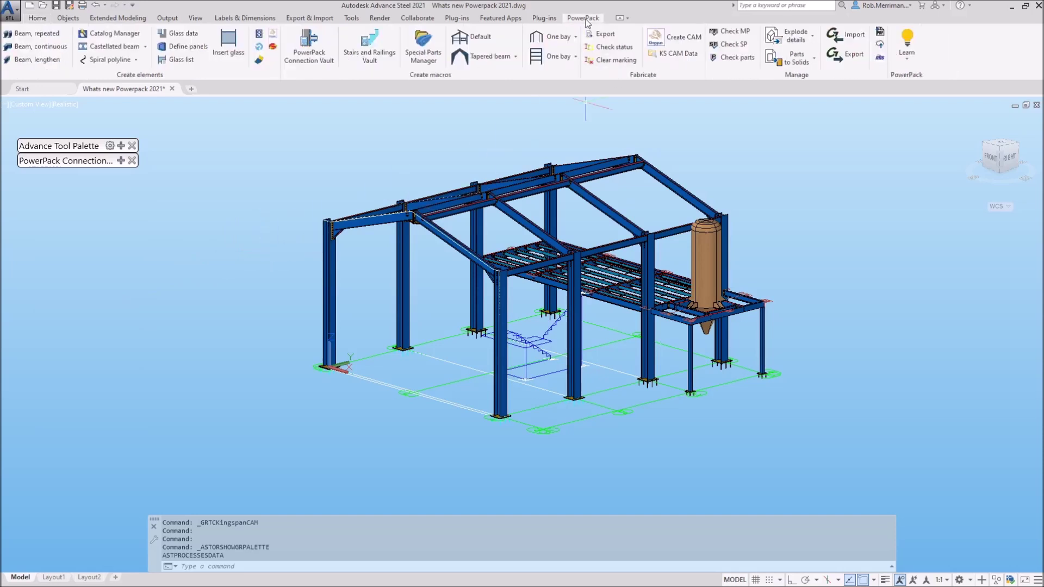
pyautogui.click(907, 45)
pyautogui.click(917, 81)
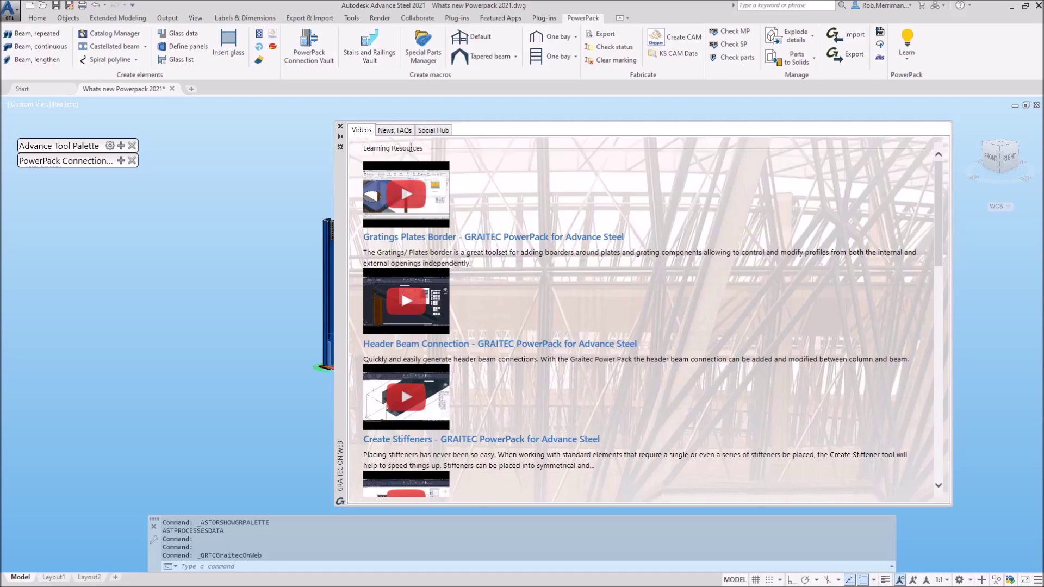
pyautogui.click(403, 132)
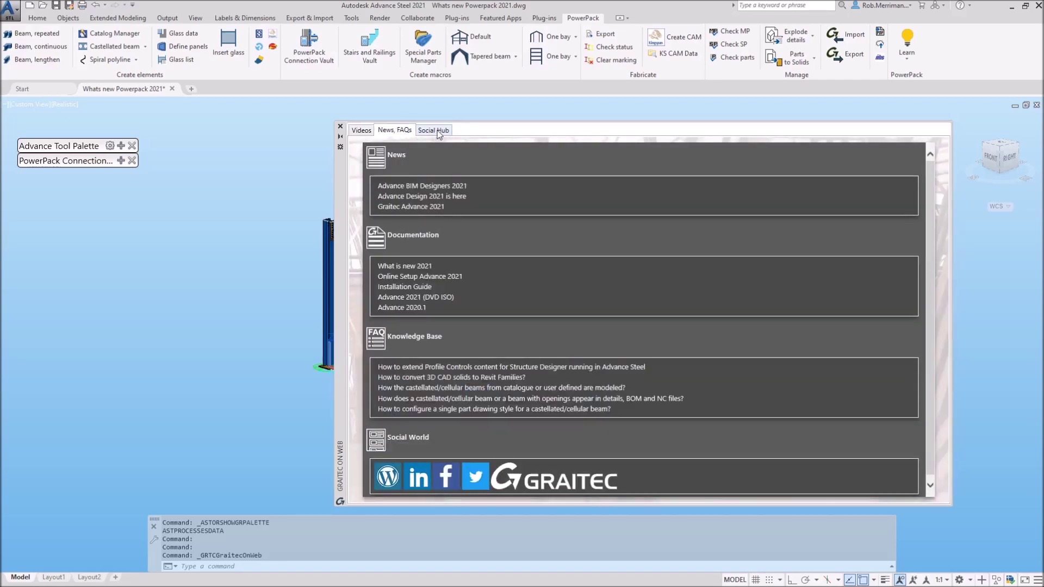
pyautogui.click(341, 126)
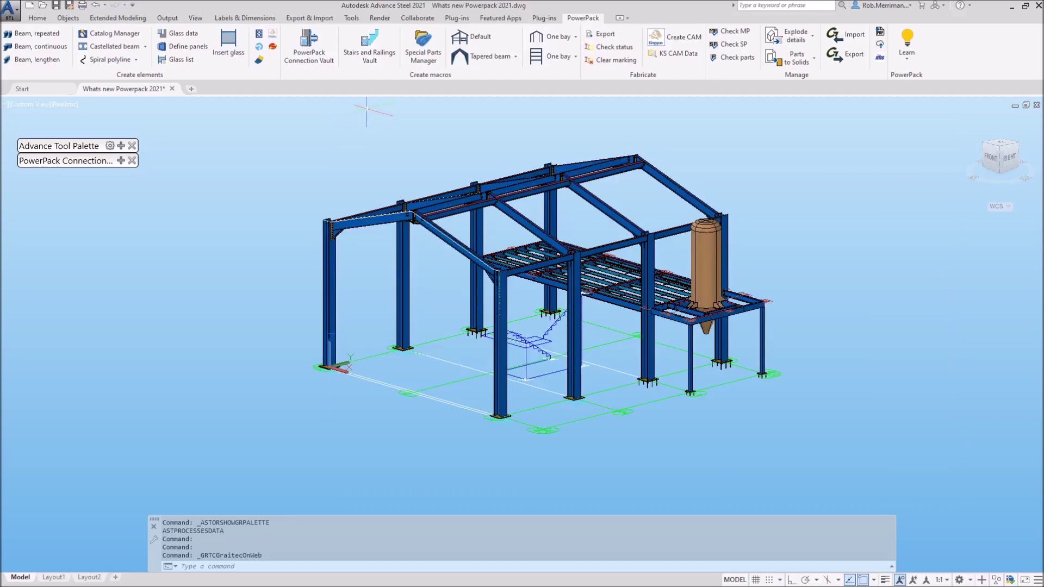
pyautogui.click(381, 56)
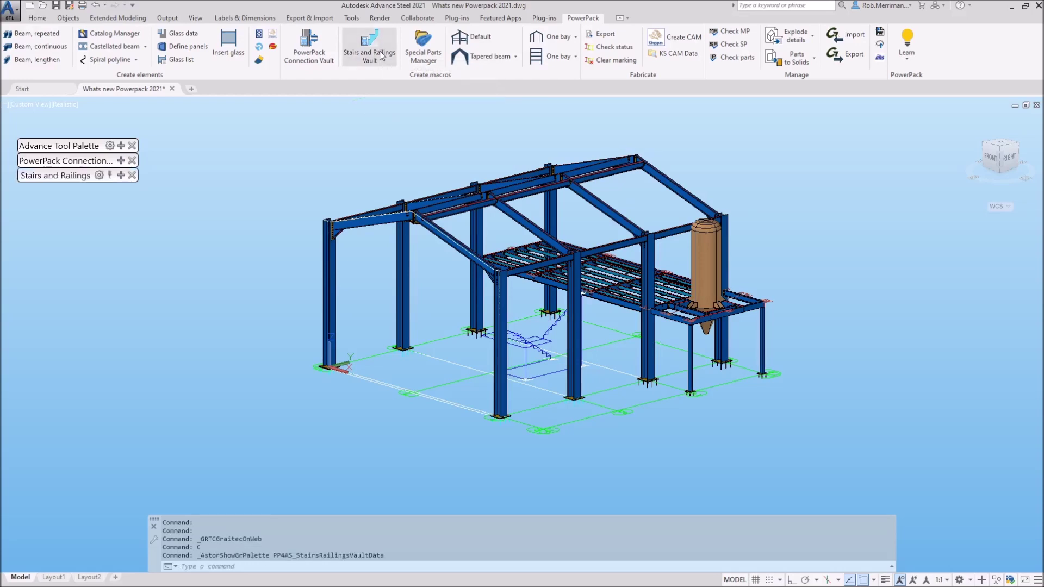
# Step: Start the Two flights - U straight stair macro, orbiting and zooming toward the stair outline
pyautogui.moveTo(117, 175)
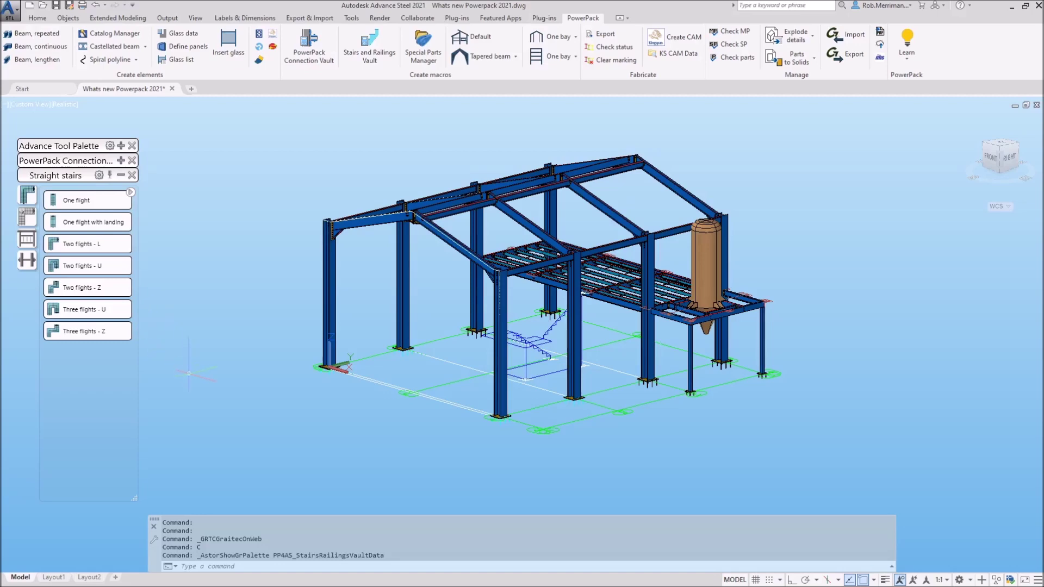
pyautogui.keyDown('shift'); pyautogui.moveTo(261, 376); pyautogui.dragTo(470, 380, button='middle'); pyautogui.keyUp('shift')
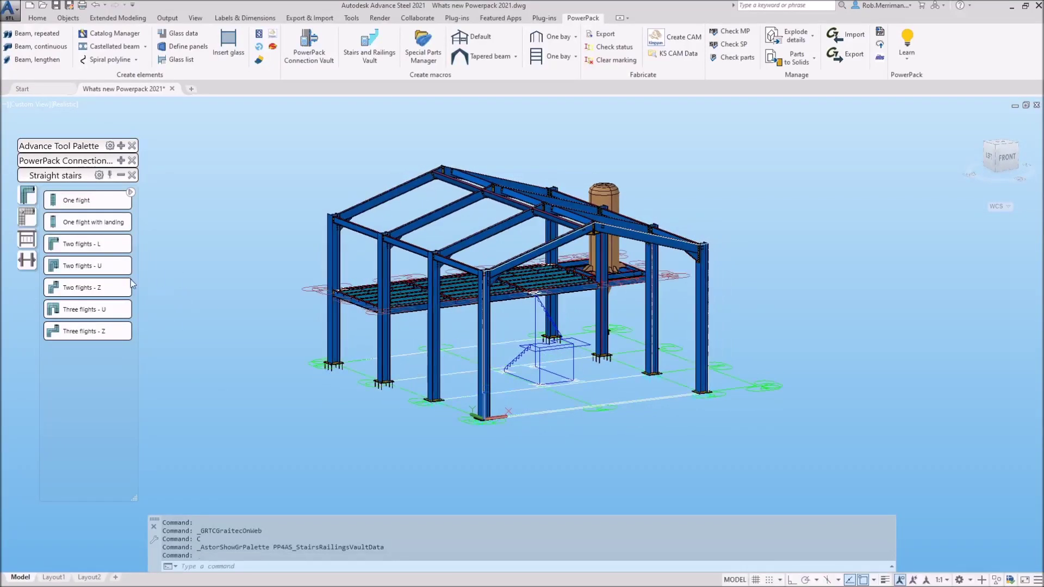
pyautogui.click(81, 264)
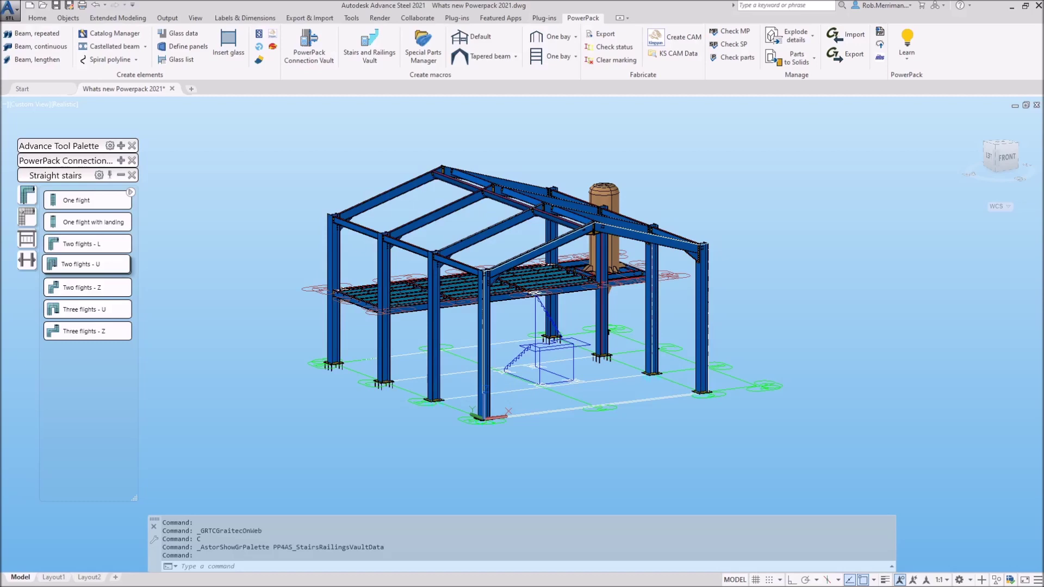
pyautogui.scroll(3, 514, 381)
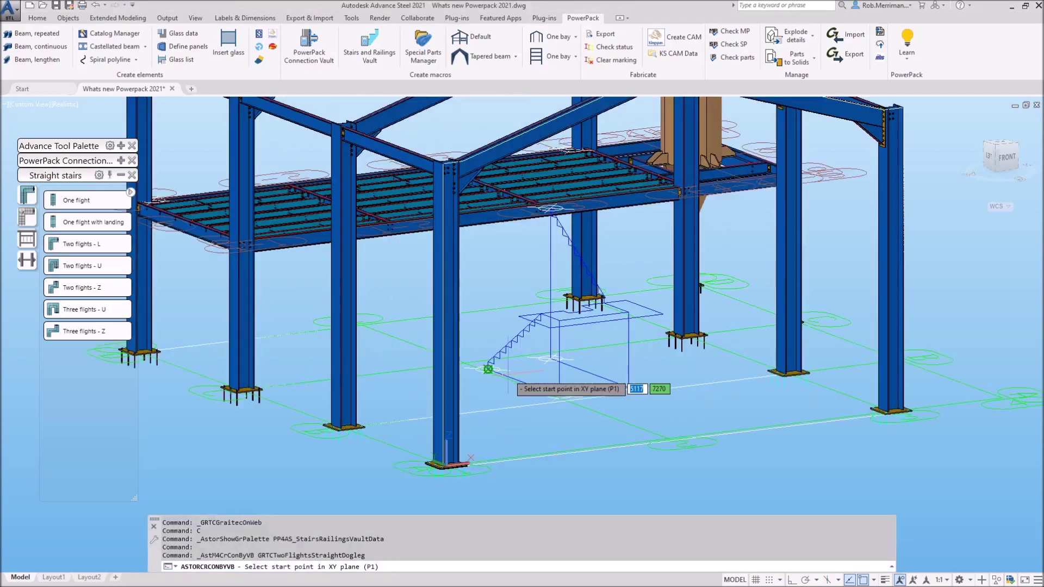
# Step: Pick the stair's start, two turning points, end point and platform height, with centre stringer option 1
pyautogui.click(559, 396)
pyautogui.click(630, 387)
pyautogui.click(630, 383)
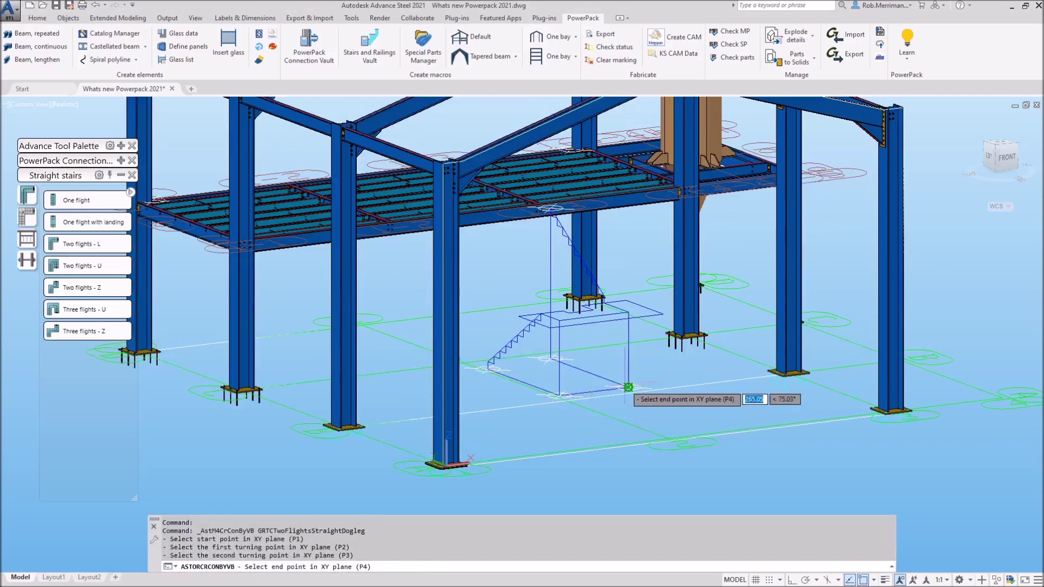
pyautogui.click(551, 358)
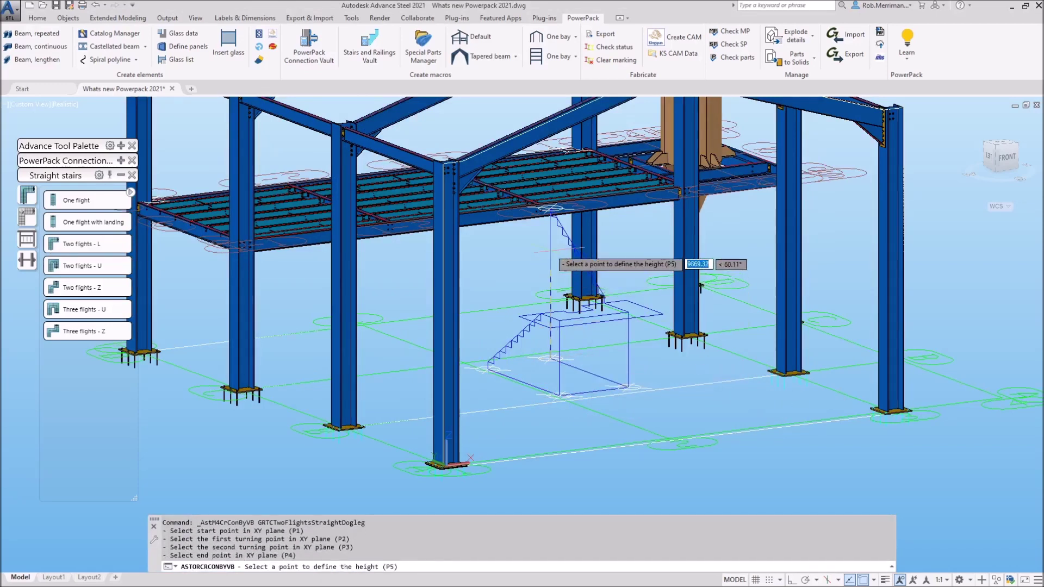
pyautogui.click(550, 207)
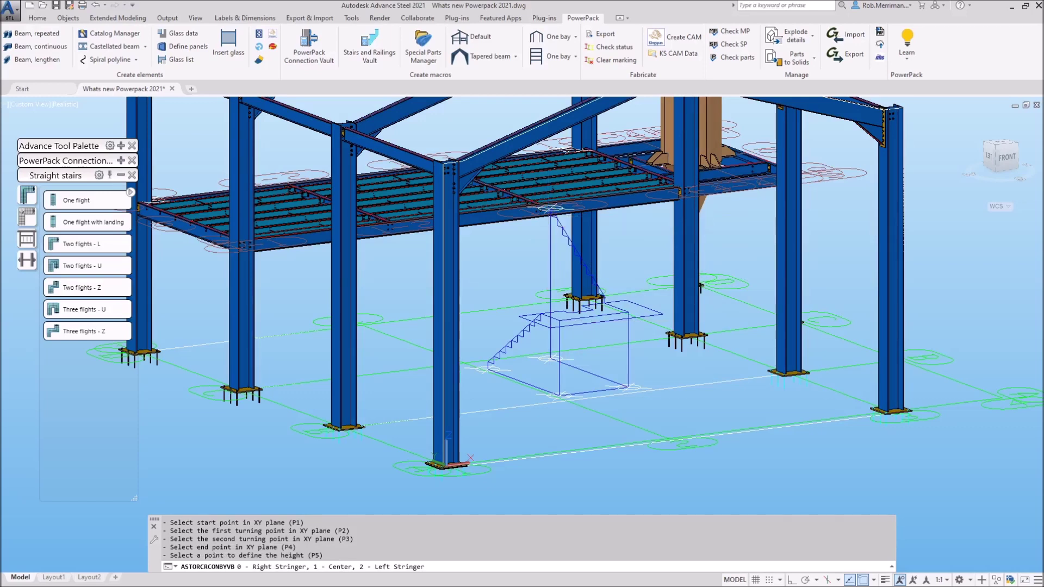
pyautogui.write('1')
pyautogui.press('Return')
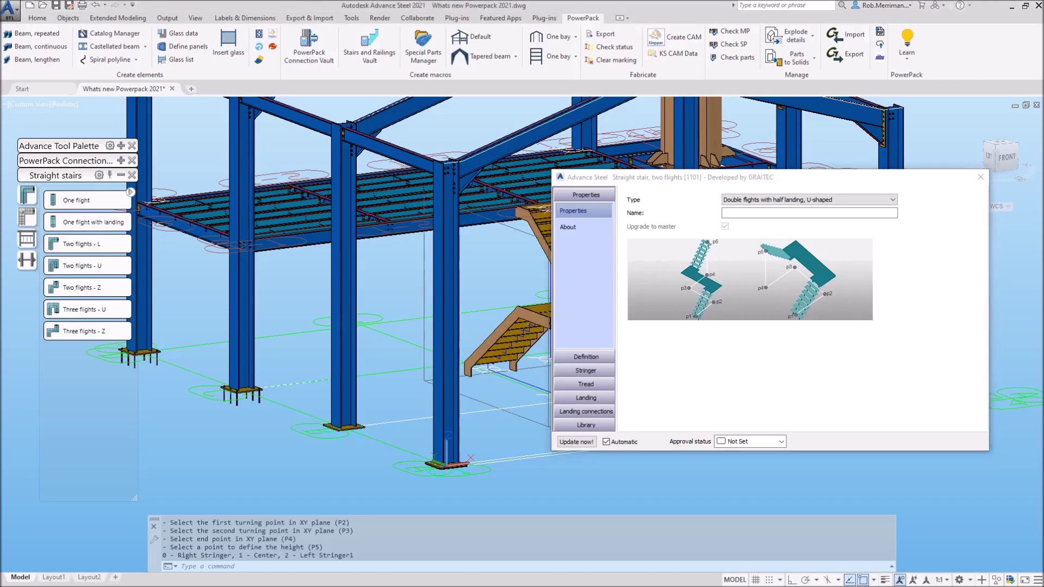
pyautogui.scroll(-3, 348, 272)
# Step: Set 9 treads on each flight under Ergonomics, giving 18 treads and a 150 mm rise
pyautogui.keyDown('shift'); pyautogui.moveTo(381, 321); pyautogui.dragTo(435, 261, button='middle'); pyautogui.keyUp('shift')
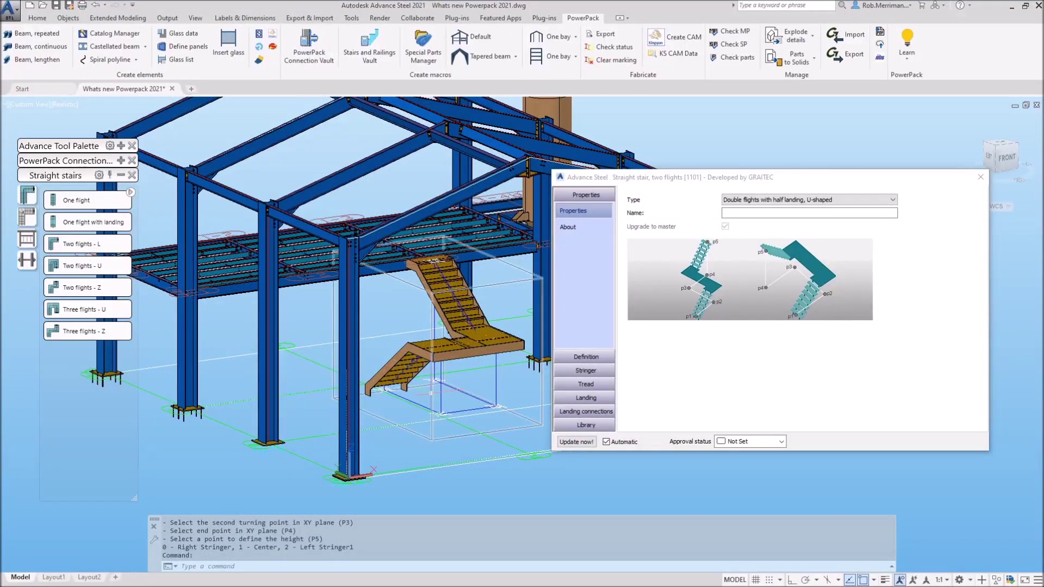
pyautogui.click(585, 357)
pyautogui.click(577, 241)
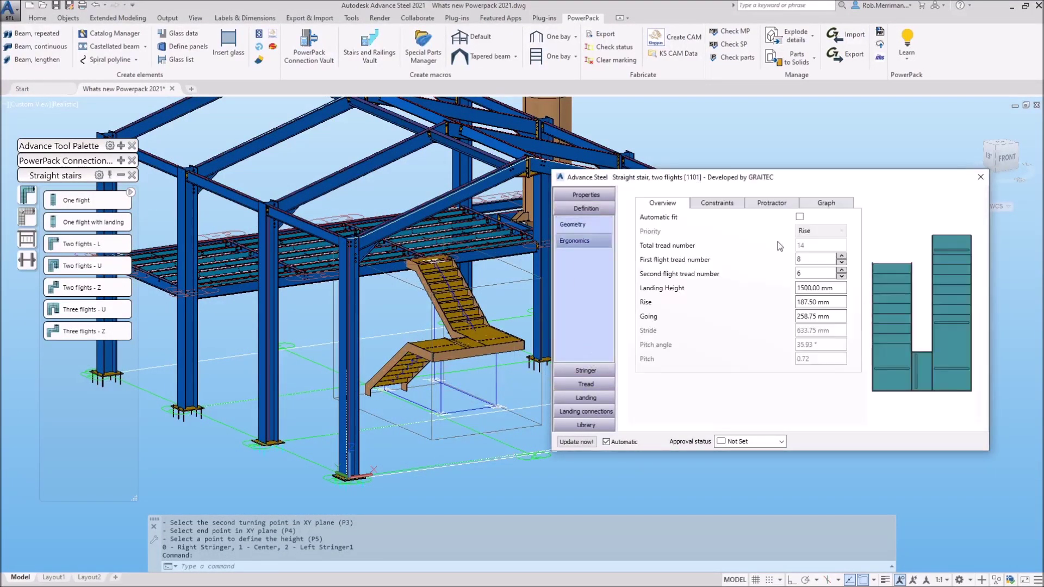
pyautogui.doubleClick(814, 259)
pyautogui.write('9')
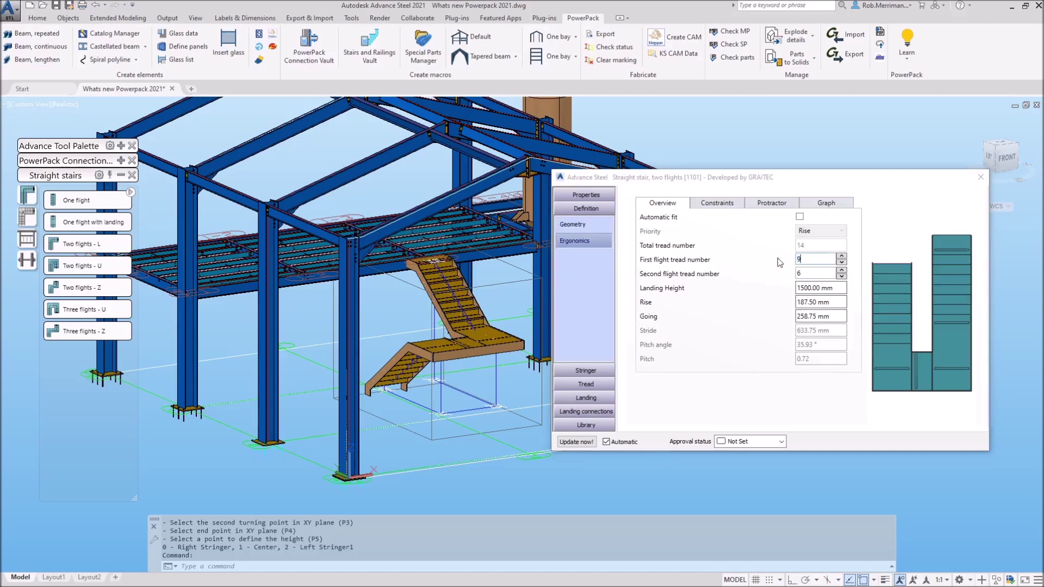
pyautogui.click(809, 274)
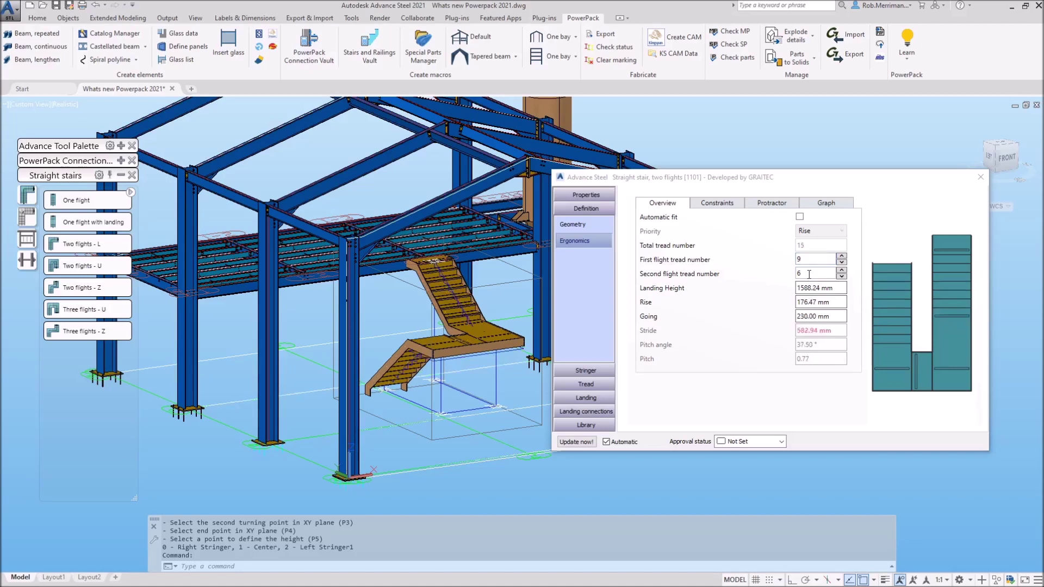
pyautogui.doubleClick(810, 273)
pyautogui.write('9')
pyautogui.press('Return')
pyautogui.scroll(4, 475, 327)
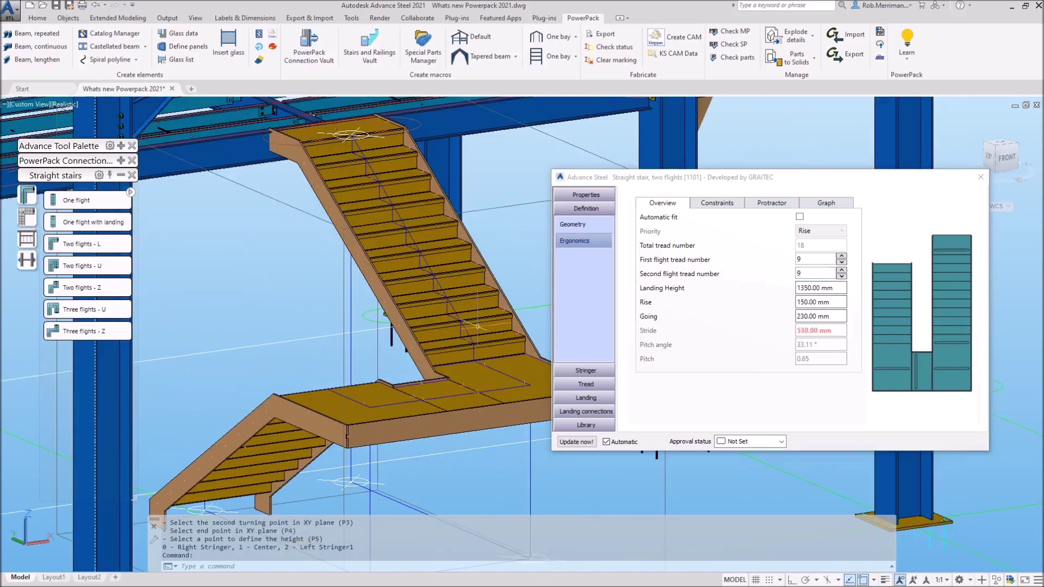
pyautogui.keyDown('shift'); pyautogui.moveTo(450, 299); pyautogui.dragTo(363, 323, button='middle'); pyautogui.keyUp('shift')
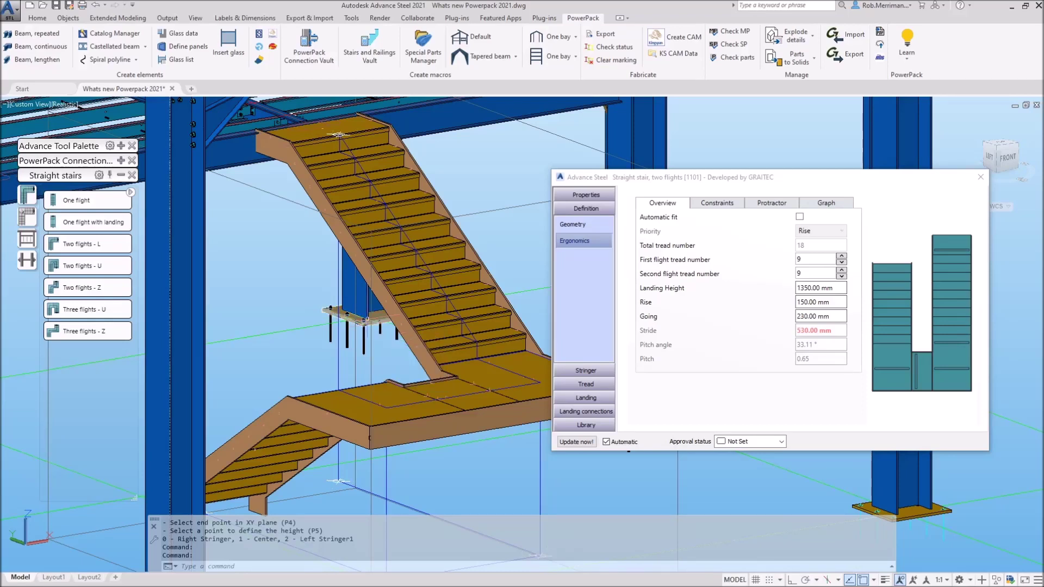
# Step: Review the tread Layout, Type and Nosing bar pages, then show the 15 mm outer plate stringers
pyautogui.click(593, 385)
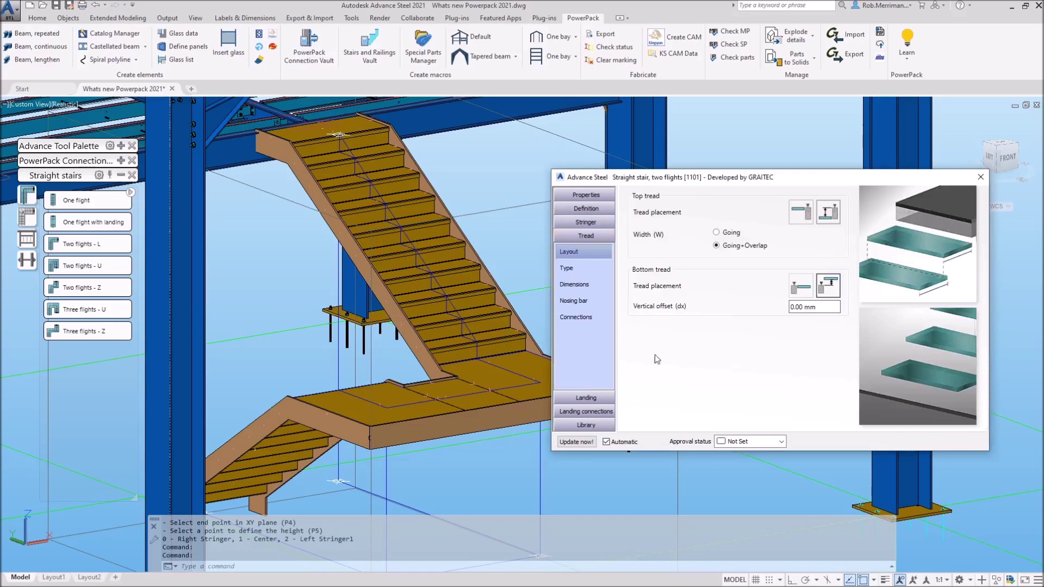
pyautogui.click(568, 268)
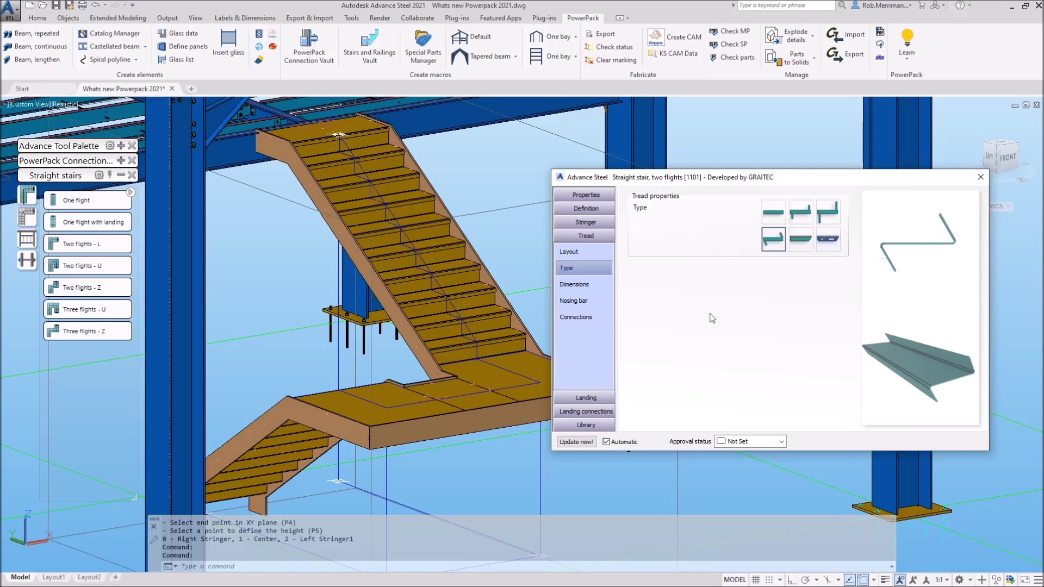
pyautogui.click(590, 303)
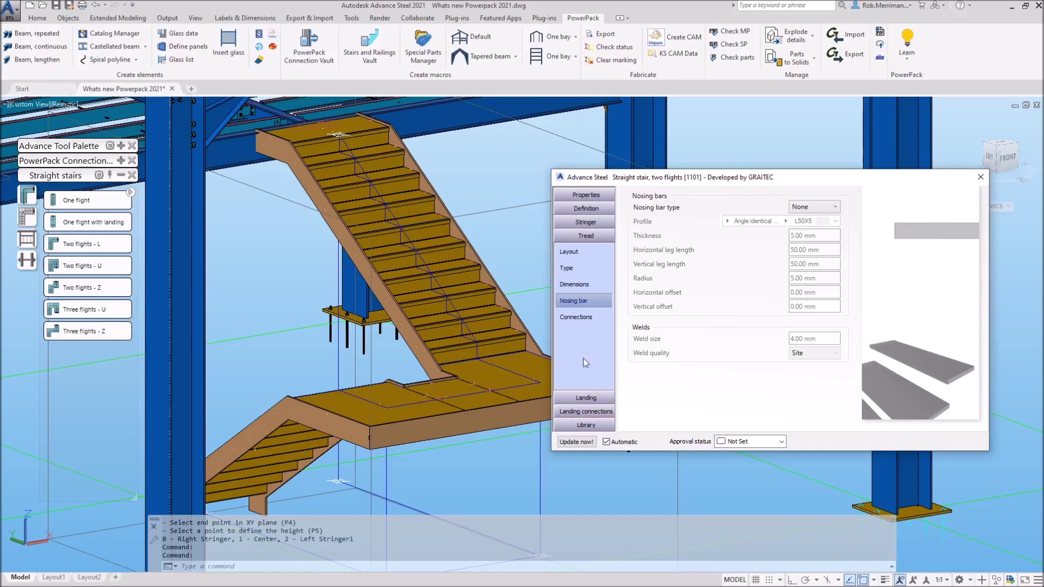
pyautogui.click(593, 227)
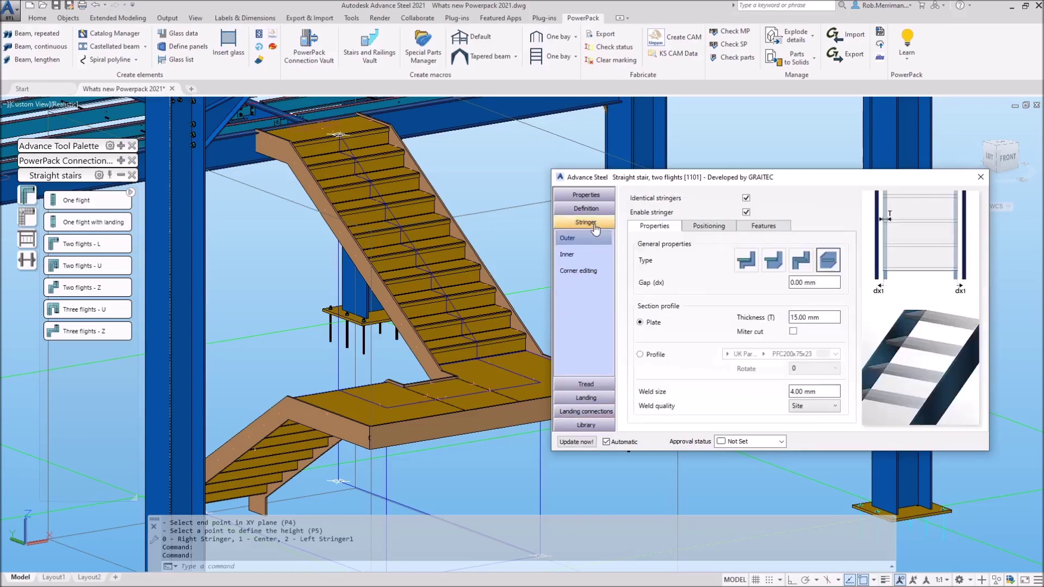
# Step: Inspect the stringer corner editing, then show landing connections with FL50X10 plate supports
pyautogui.click(588, 271)
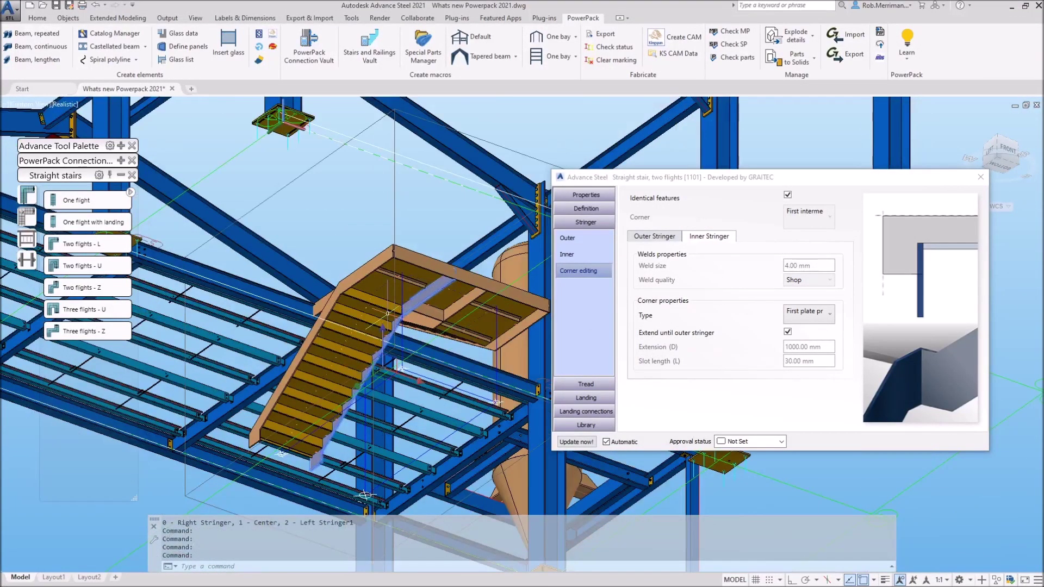
pyautogui.keyDown('shift'); pyautogui.moveTo(397, 319); pyautogui.dragTo(416, 395, button='middle'); pyautogui.keyUp('shift')
pyautogui.press('Escape')
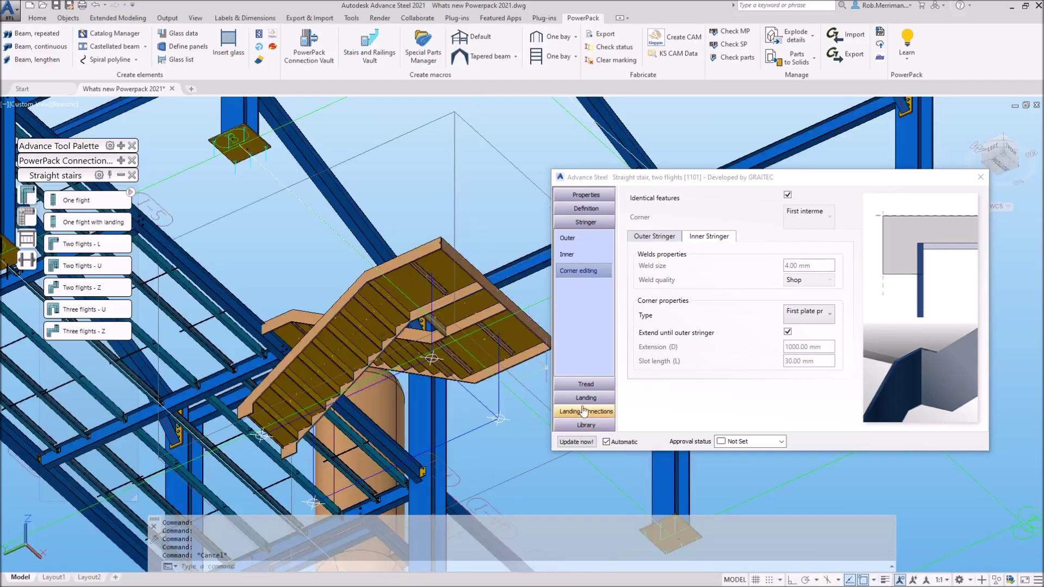
pyautogui.click(585, 398)
pyautogui.click(585, 411)
# Step: Review the landing support ribs and the split landing with 2.00 mm gap, then close the stair dialog
pyautogui.click(576, 295)
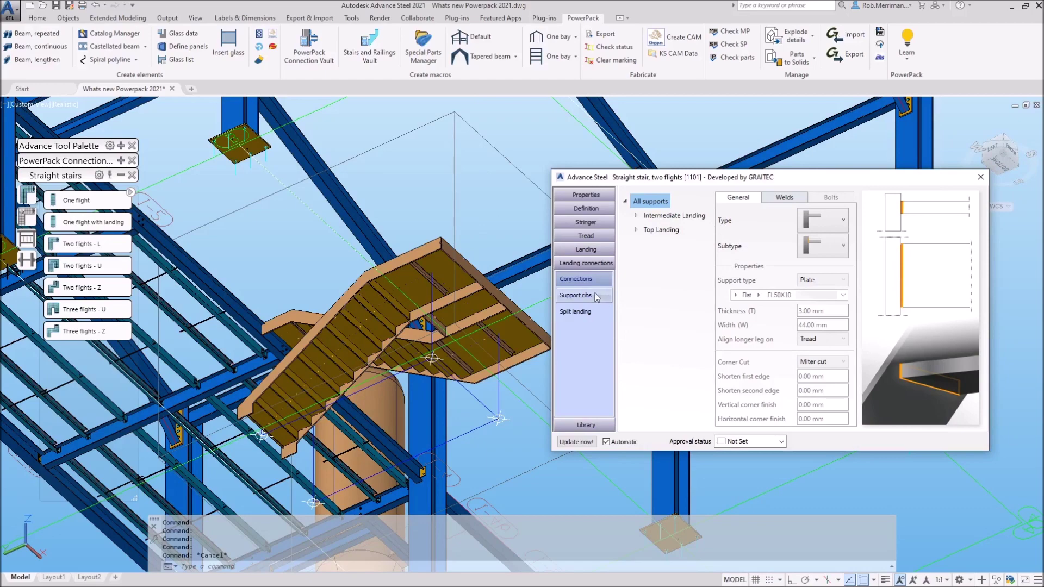
pyautogui.scroll(3, 517, 313)
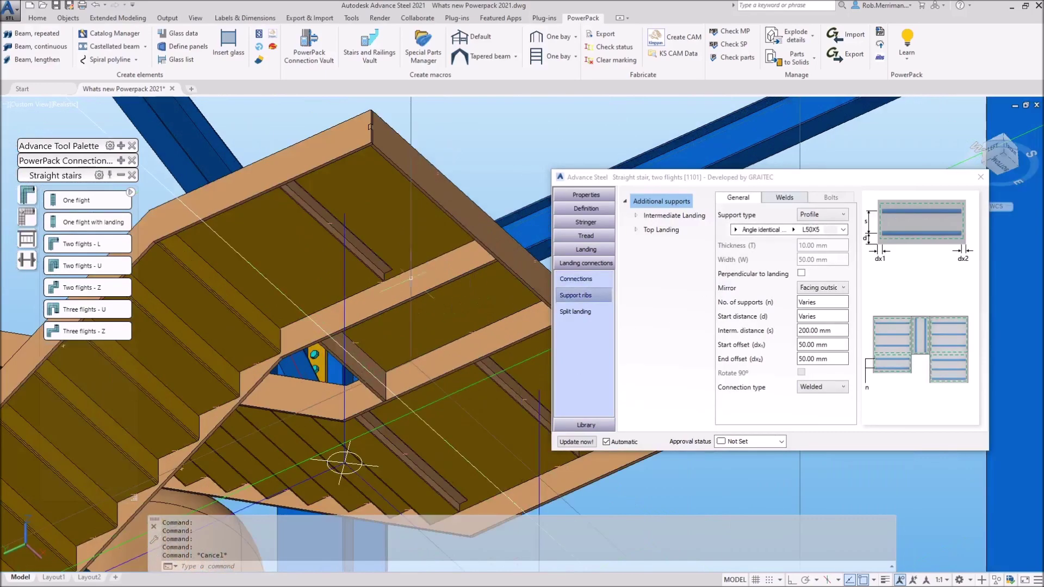
pyautogui.scroll(-5, 543, 310)
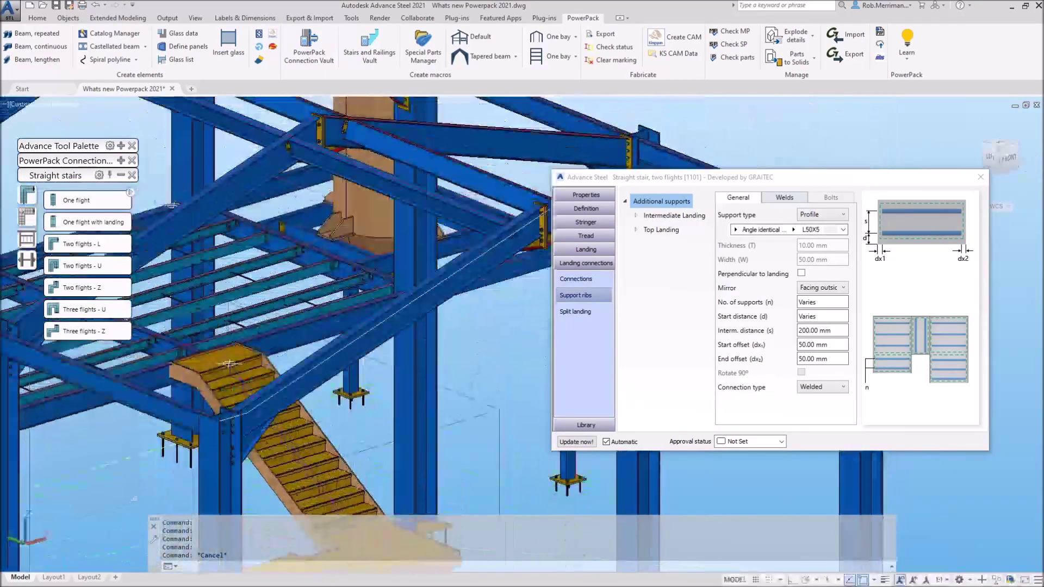
pyautogui.click(593, 311)
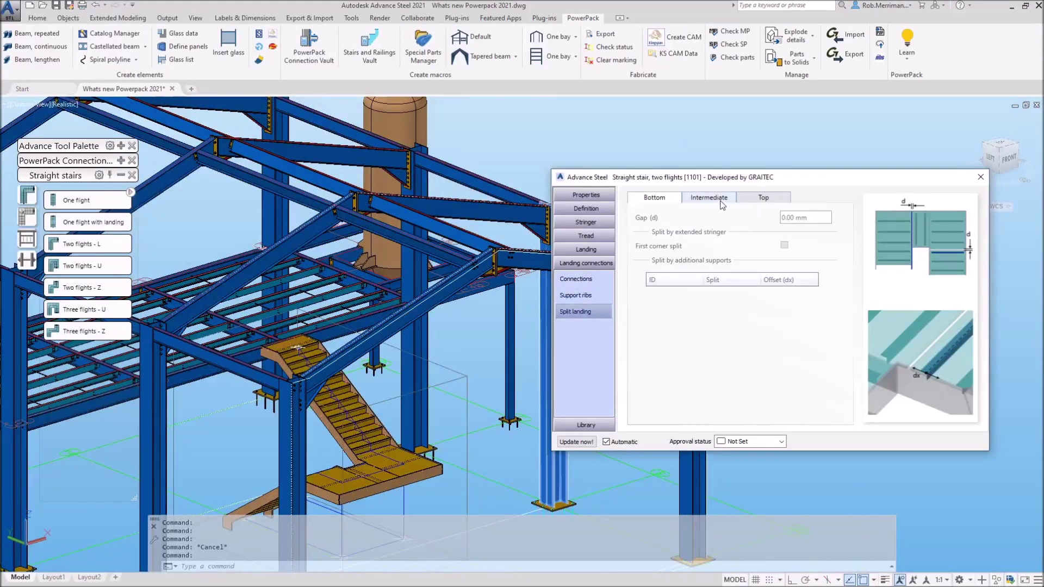
pyautogui.scroll(3, 359, 470)
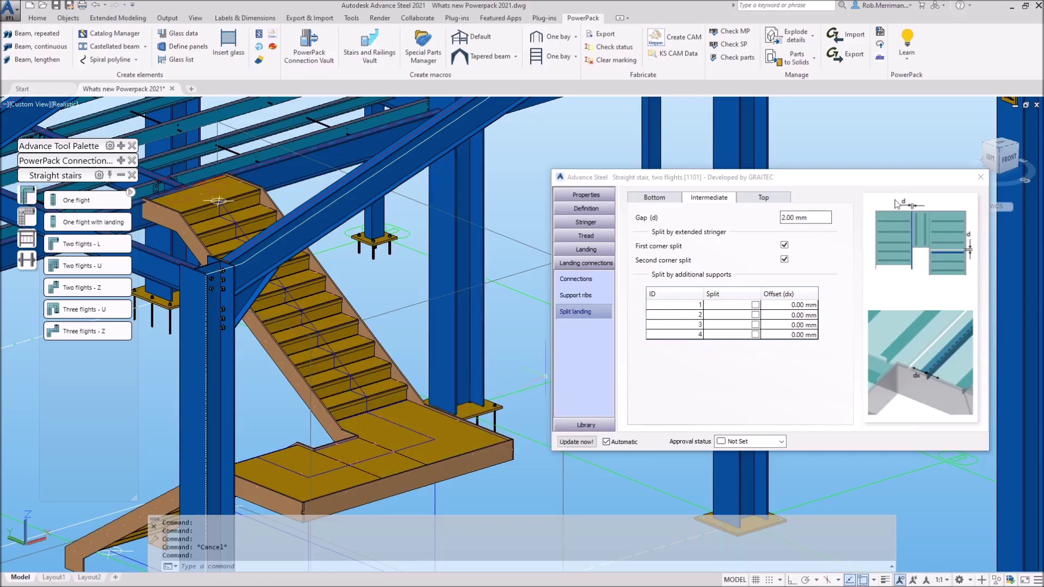
pyautogui.click(979, 178)
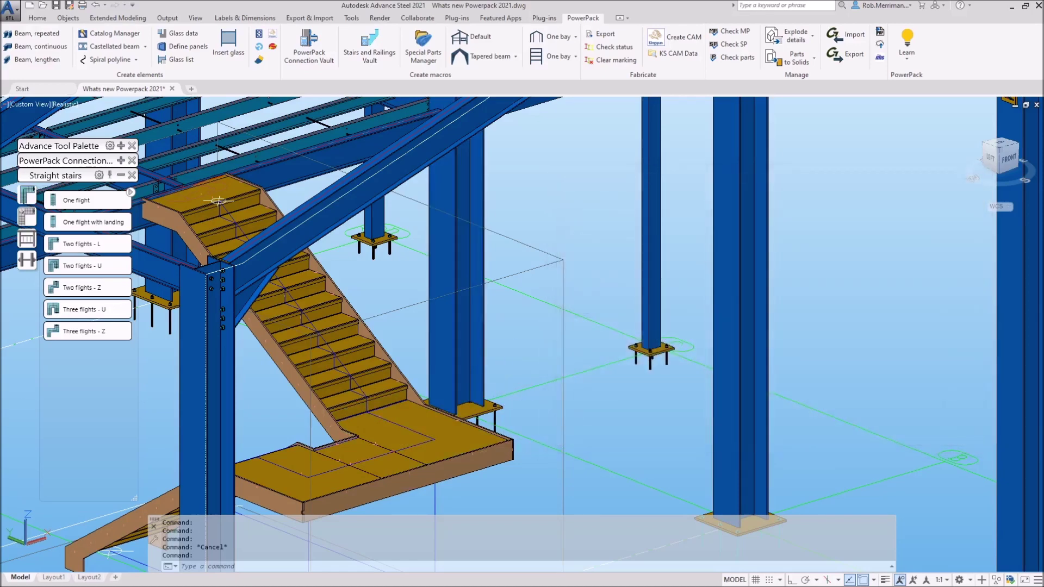
# Step: Switch the PowerPack palette to the railing tools: Bar post, Key Clamps, Standard, Wall mounted, Double post
pyautogui.click(28, 238)
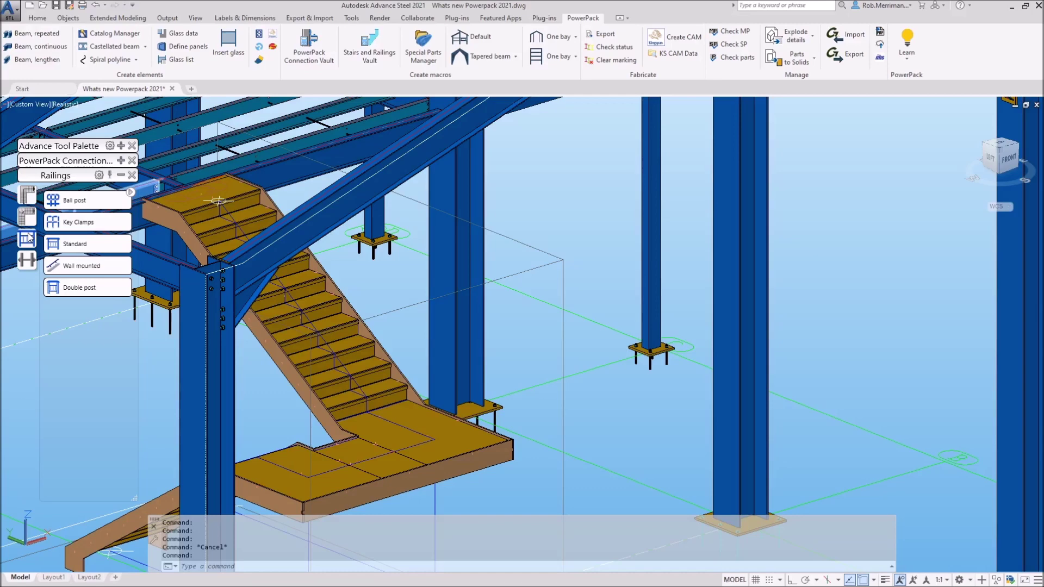
# Step: Orbit and zoom to the platform edge beams from the back, cancelling a stray window selection
pyautogui.scroll(-5, 473, 381)
pyautogui.keyDown('shift'); pyautogui.moveTo(473, 380); pyautogui.dragTo(968, 293, button='middle'); pyautogui.keyUp('shift')
pyautogui.press('Escape')
pyautogui.scroll(-3, 461, 299)
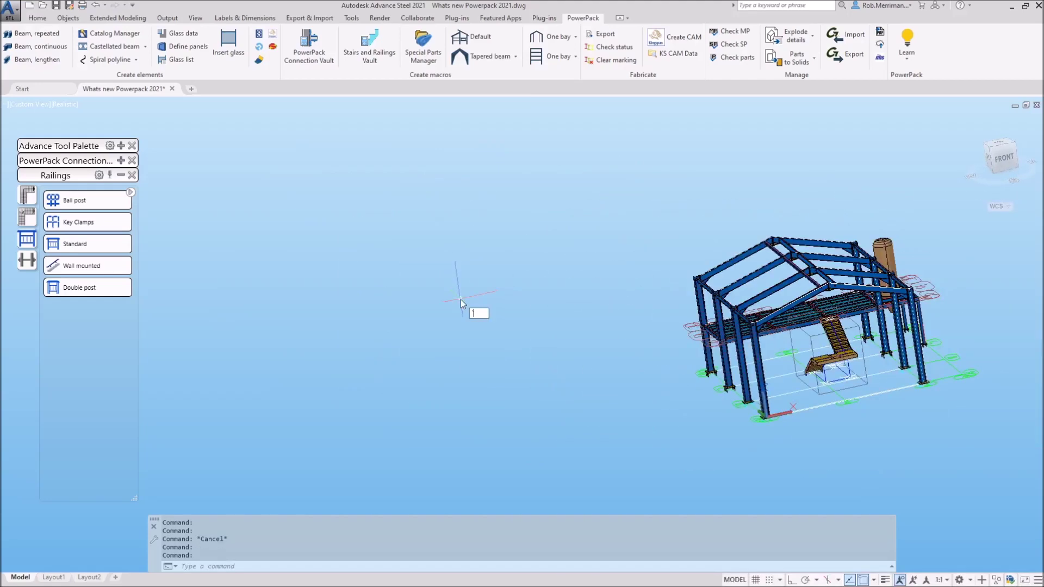
pyautogui.click(461, 299)
pyautogui.press('Escape')
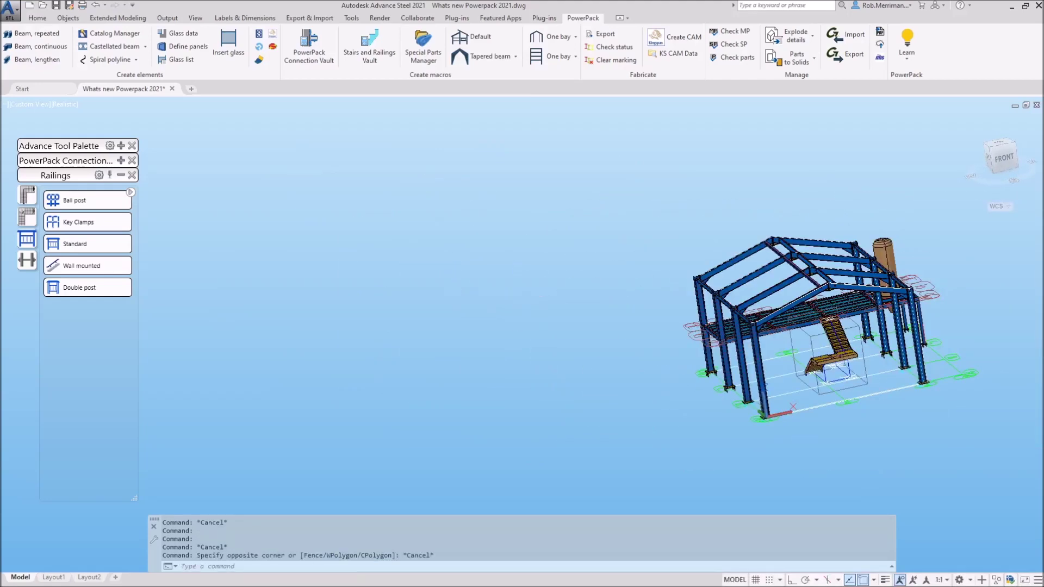
pyautogui.middleClick(461, 299)
pyautogui.keyDown('shift'); pyautogui.moveTo(461, 299); pyautogui.dragTo(782, 274, button='middle'); pyautogui.keyUp('shift')
pyautogui.scroll(3, 413, 304)
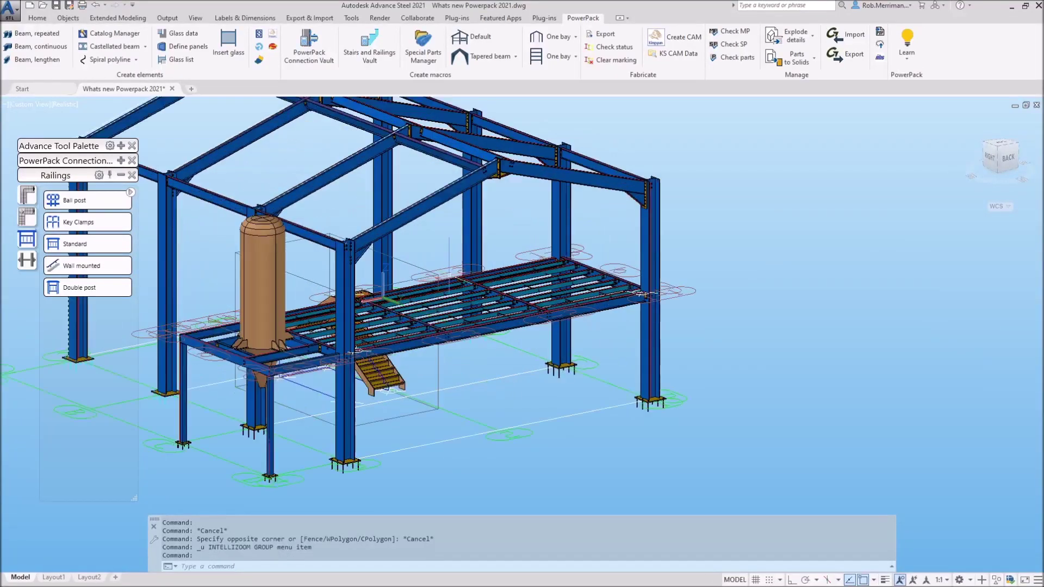
pyautogui.scroll(2, 461, 287)
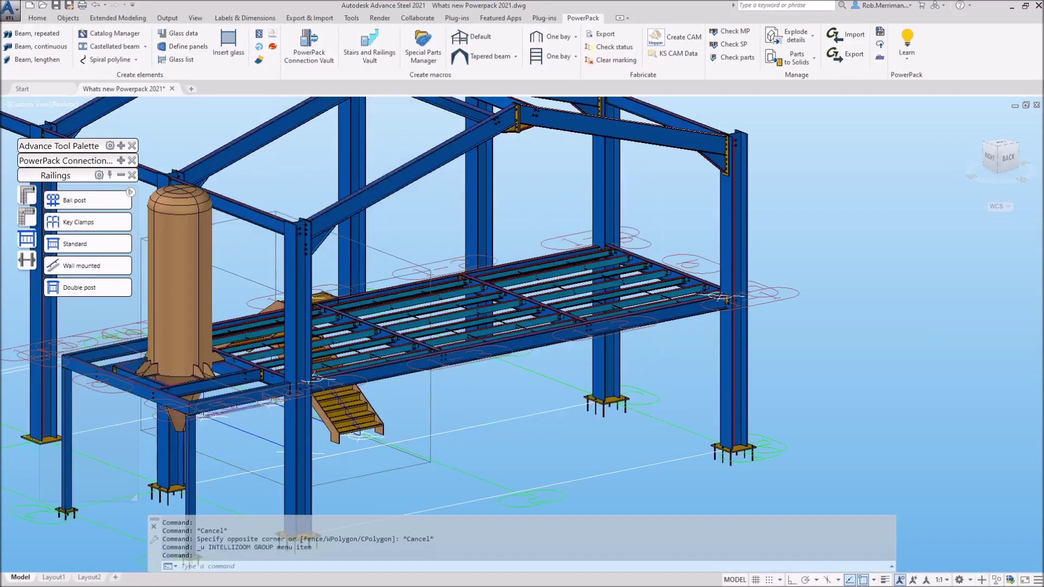
# Step: Start a Key Clamps railing on the platform edge beam, picking start point and platform-corner end point
pyautogui.click(82, 221)
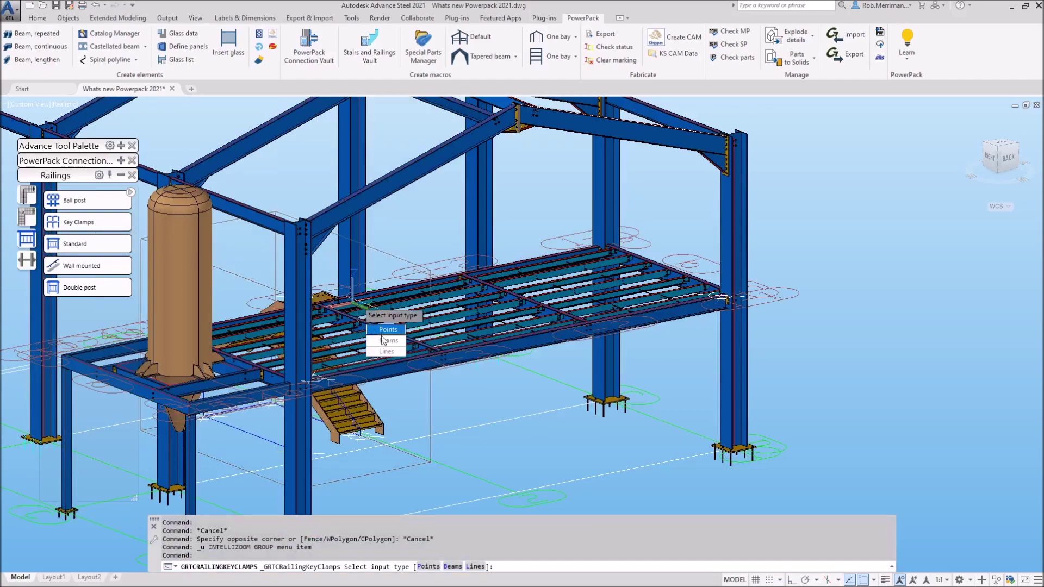
pyautogui.write('B')
pyautogui.press('Return')
pyautogui.click(375, 381)
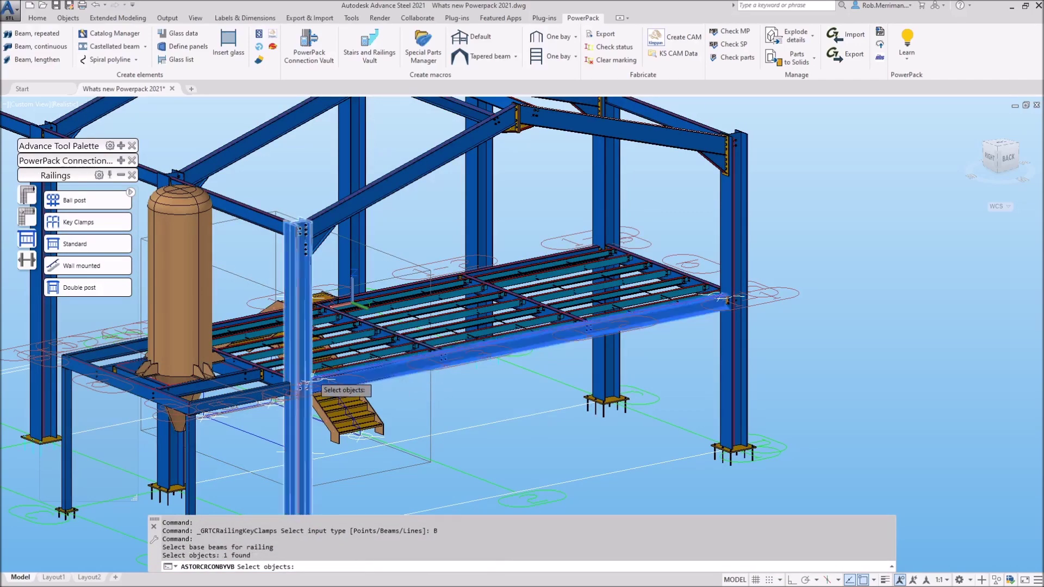
pyautogui.scroll(5, 324, 386)
pyautogui.press('Return')
pyautogui.click(324, 386)
pyautogui.scroll(-5, 325, 386)
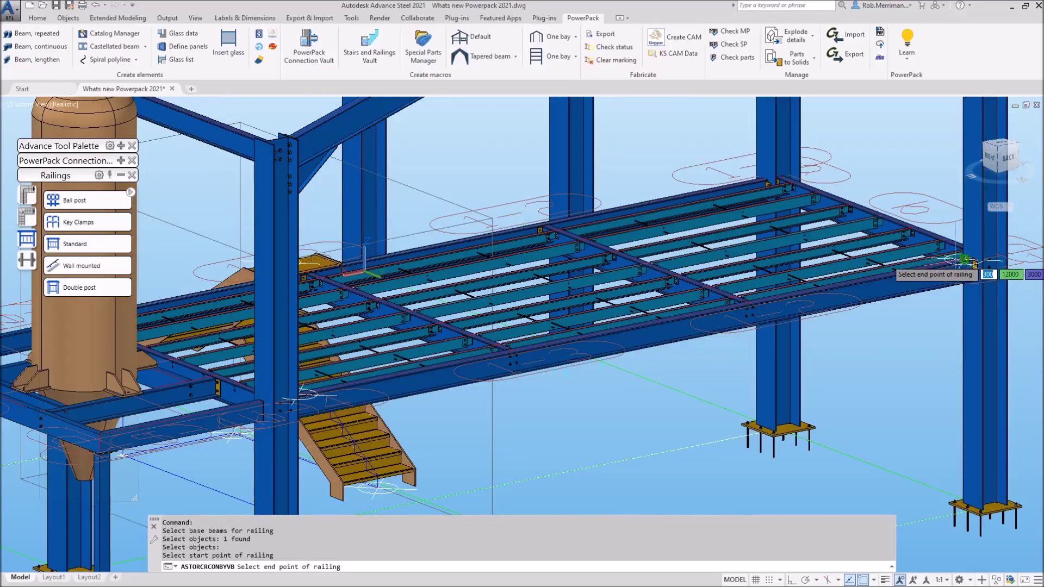
pyautogui.click(964, 261)
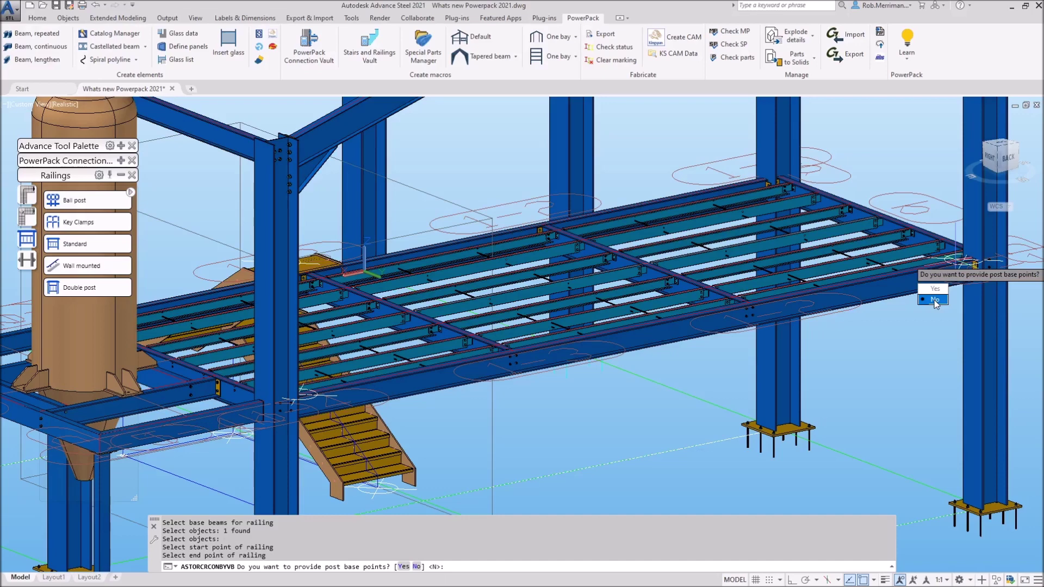
# Step: Place five railing posts along the edge beam and decline the nosing point
pyautogui.click(935, 288)
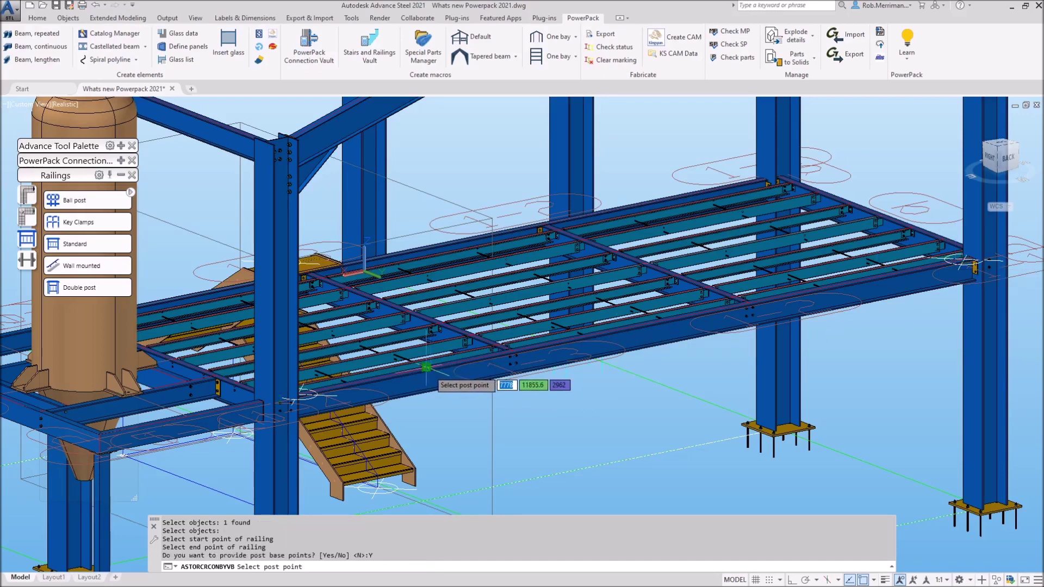
pyautogui.click(498, 373)
pyautogui.click(516, 352)
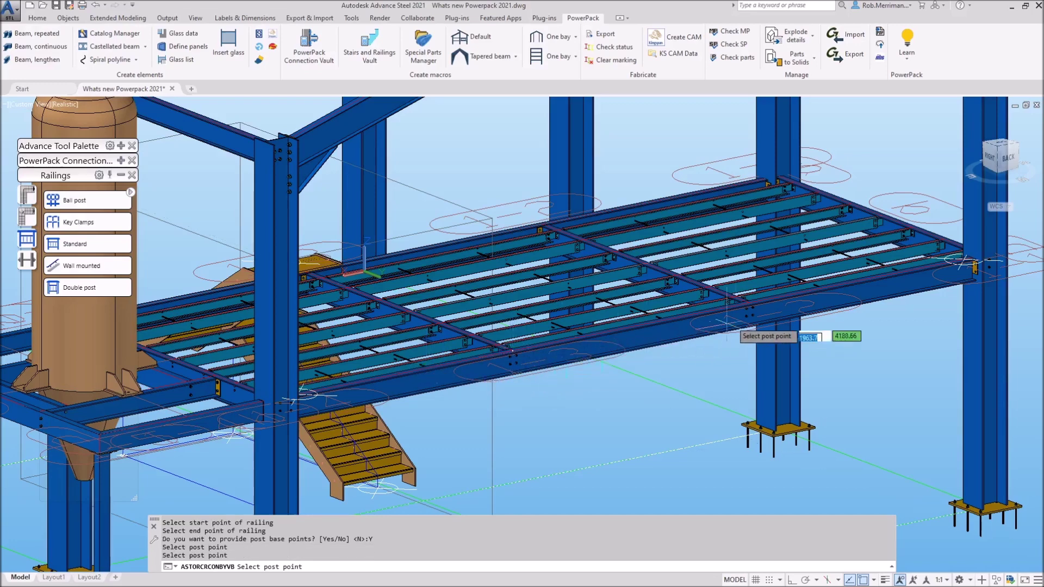
pyautogui.click(751, 307)
pyautogui.click(818, 290)
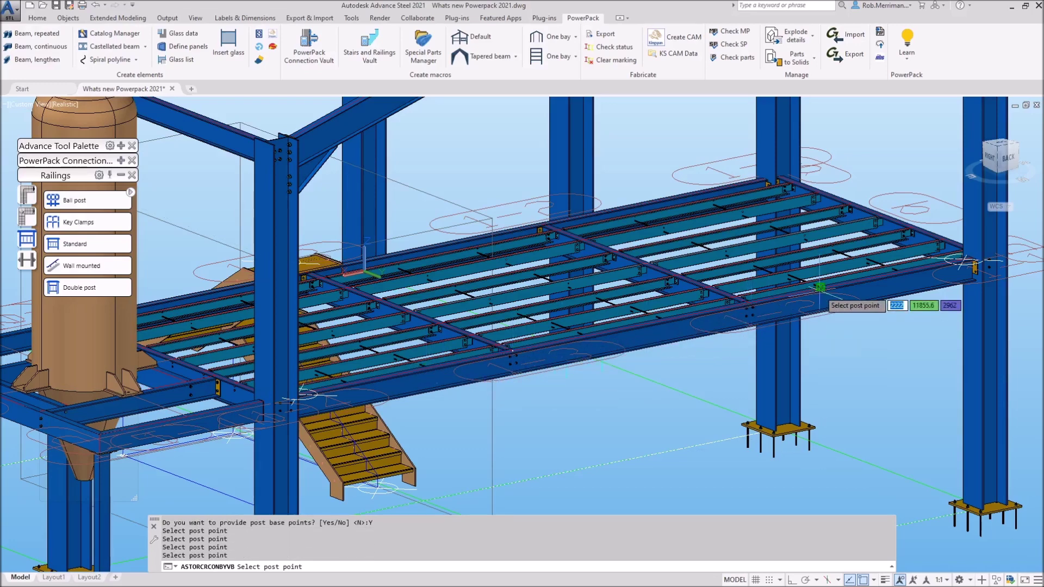
pyautogui.click(964, 260)
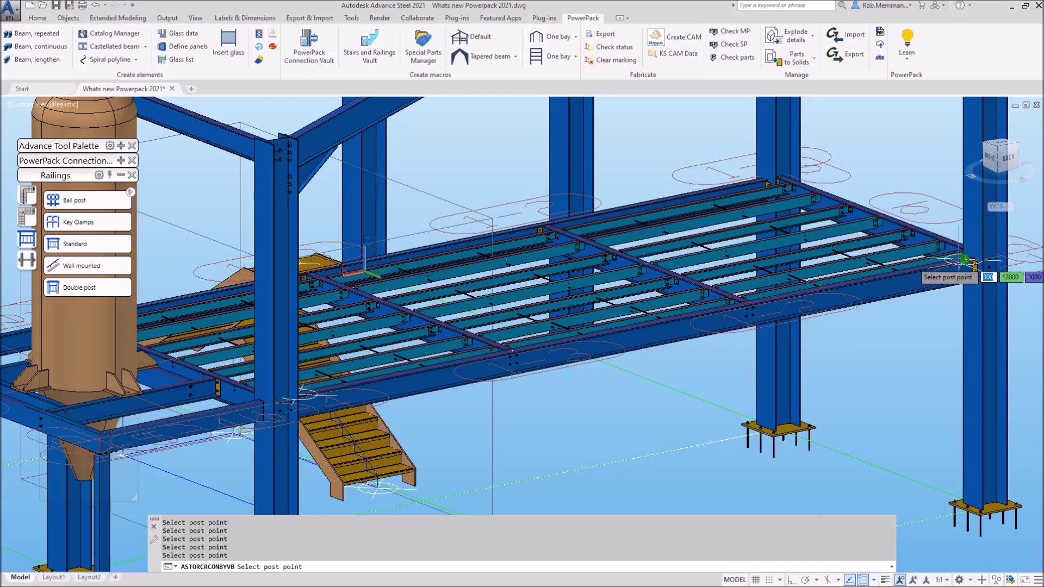
pyautogui.press('Return')
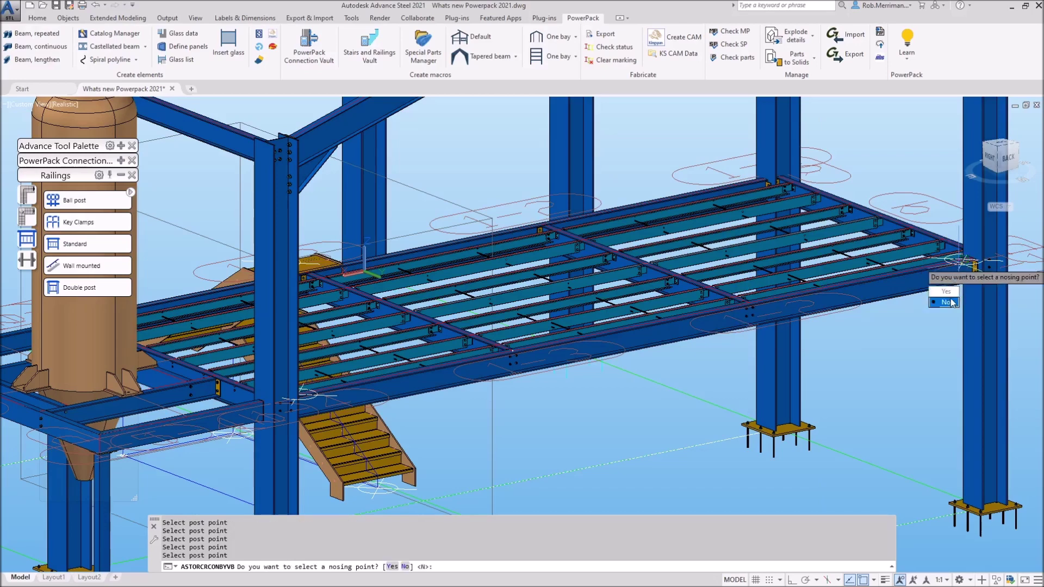
pyautogui.click(947, 302)
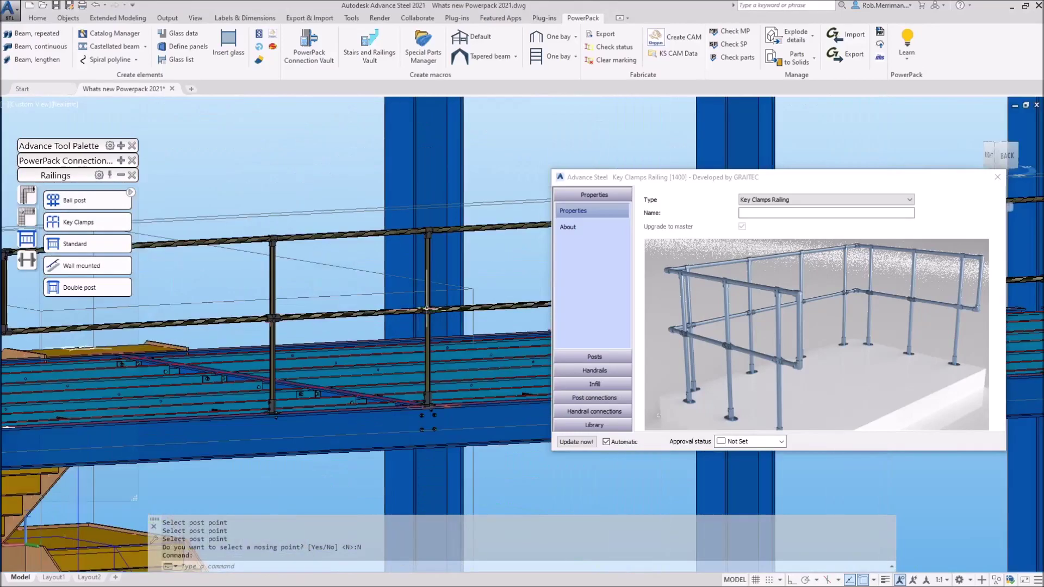
# Step: Zoom in on the new Key Clamps railing, then orbit out to show the whole frame
pyautogui.scroll(5, 363, 319)
pyautogui.scroll(-2, 364, 319)
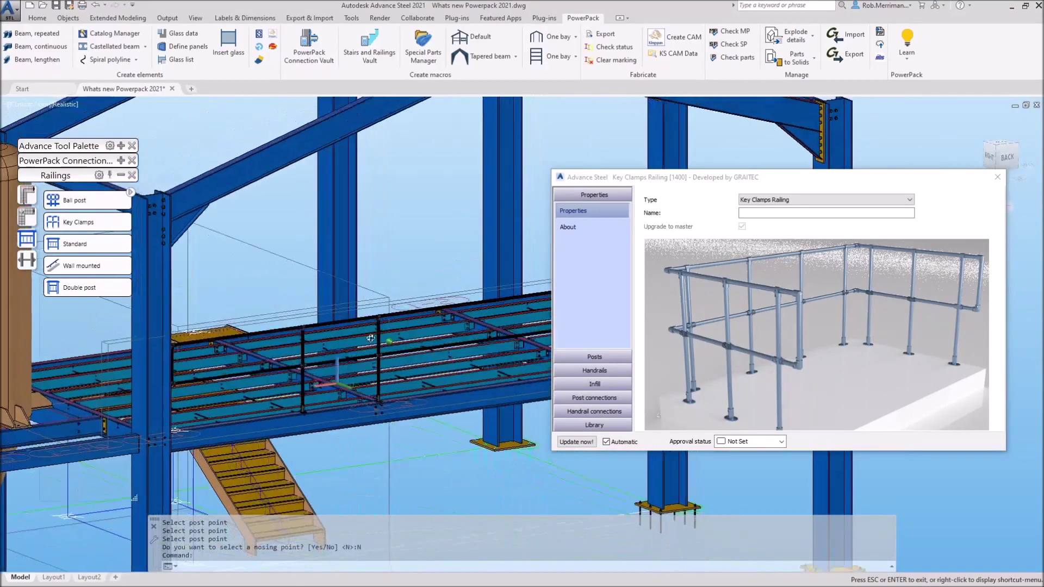
pyautogui.press('Escape')
pyautogui.scroll(-5, 393, 344)
pyautogui.scroll(5, 393, 344)
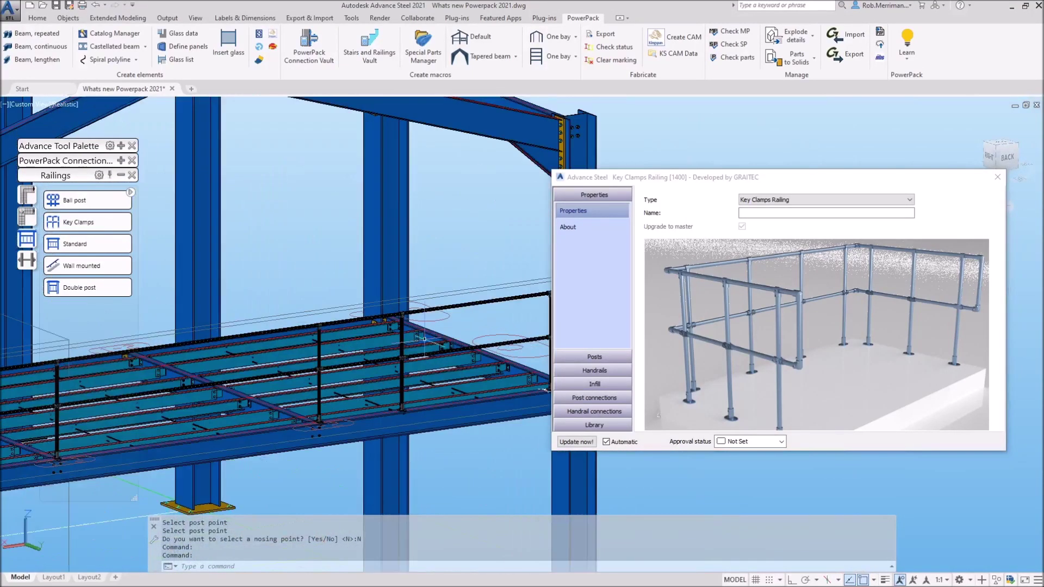
pyautogui.scroll(2, 437, 361)
pyautogui.scroll(-1, 437, 361)
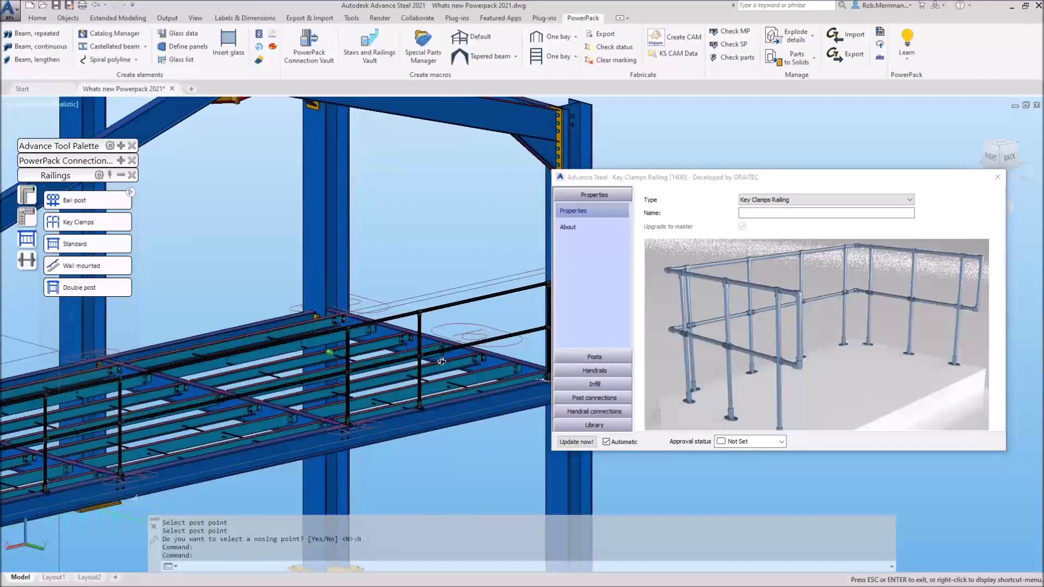
pyautogui.press('Escape')
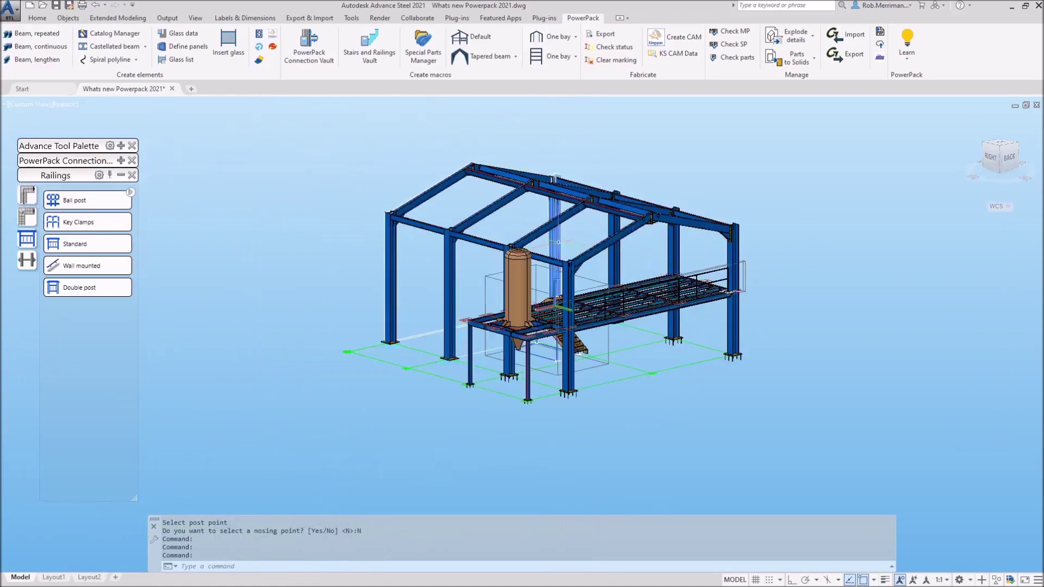
pyautogui.keyDown('shift'); pyautogui.moveTo(788, 244); pyautogui.dragTo(949, 246, button='middle'); pyautogui.keyUp('shift')
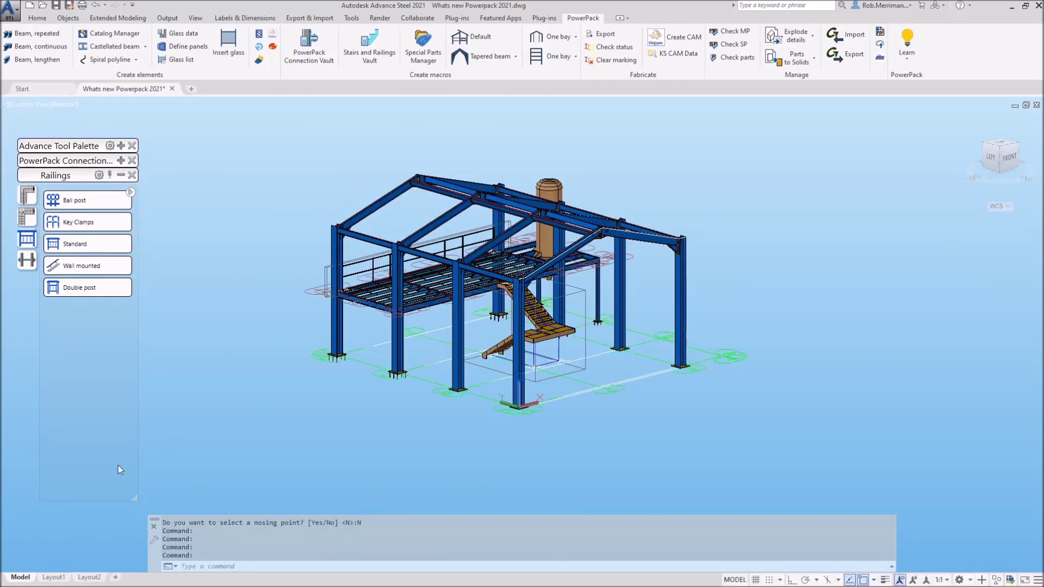